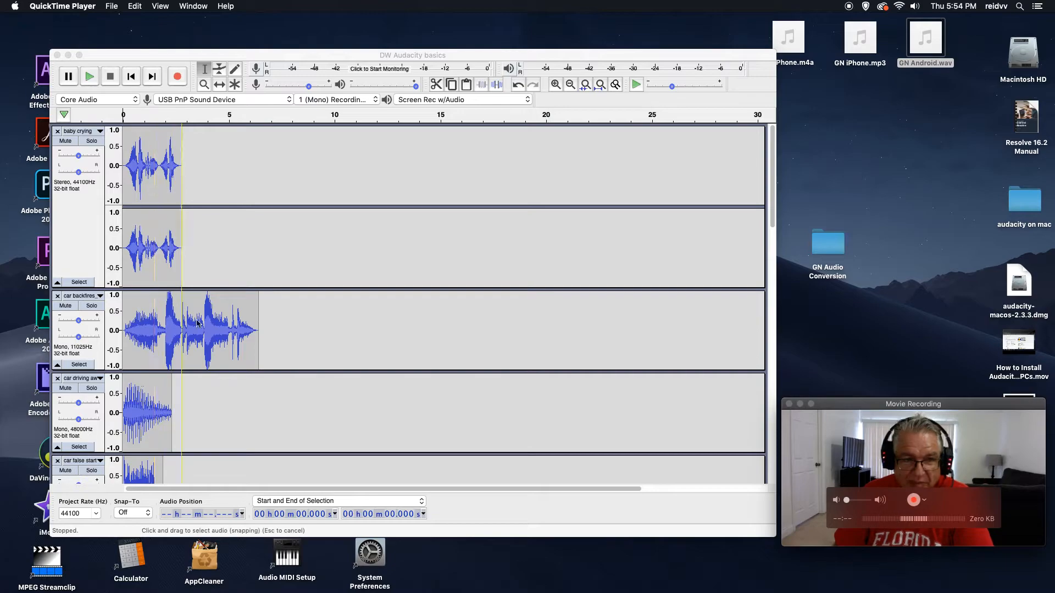
- Solo the baby crying track, play it from near its start, and turn the solo back off
click(80, 132)
click(231, 153)
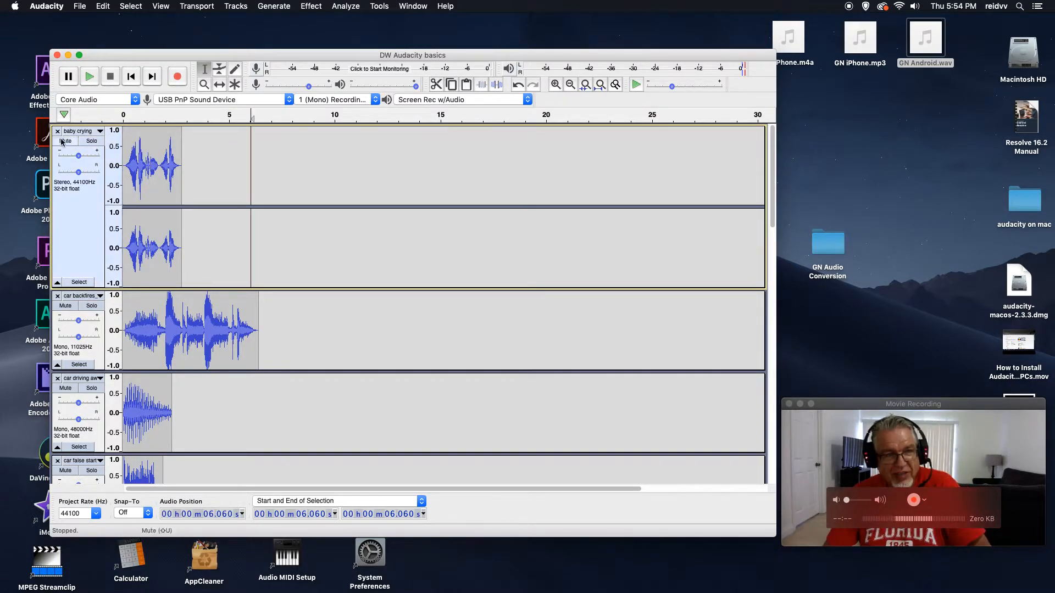
click(92, 141)
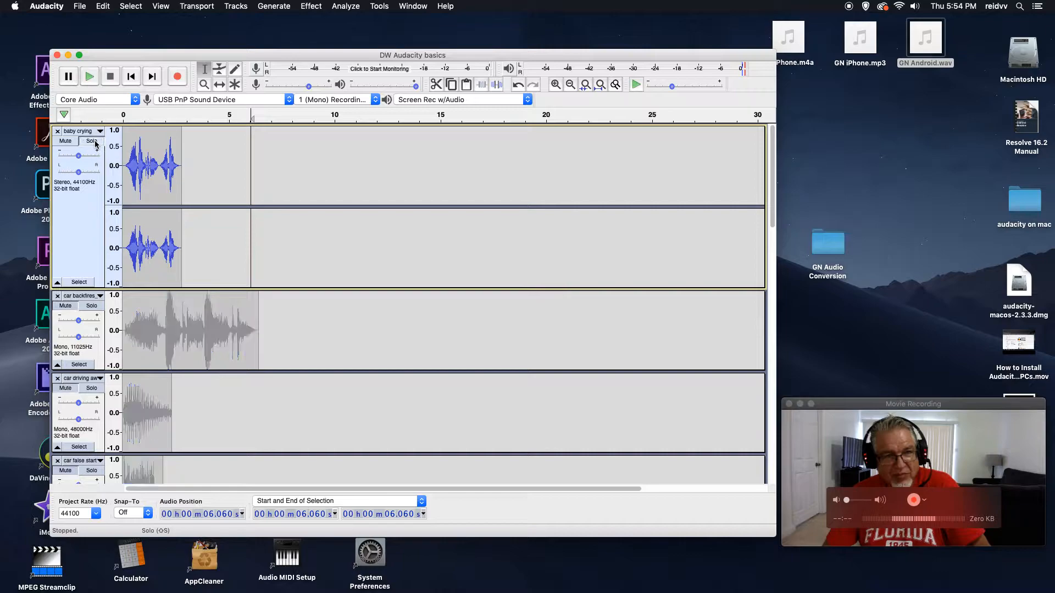
click(124, 166)
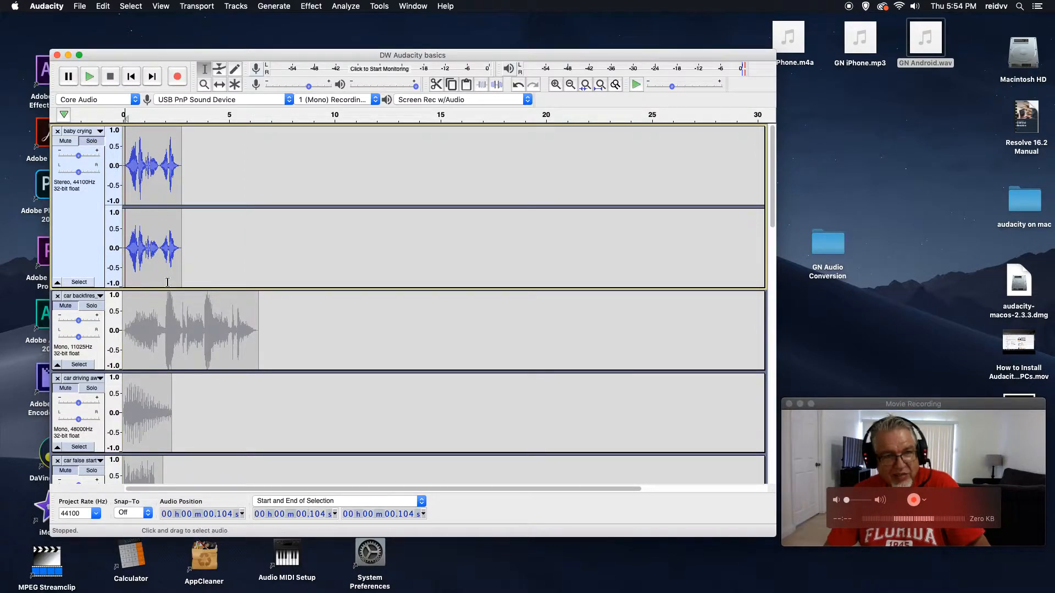
key(space)
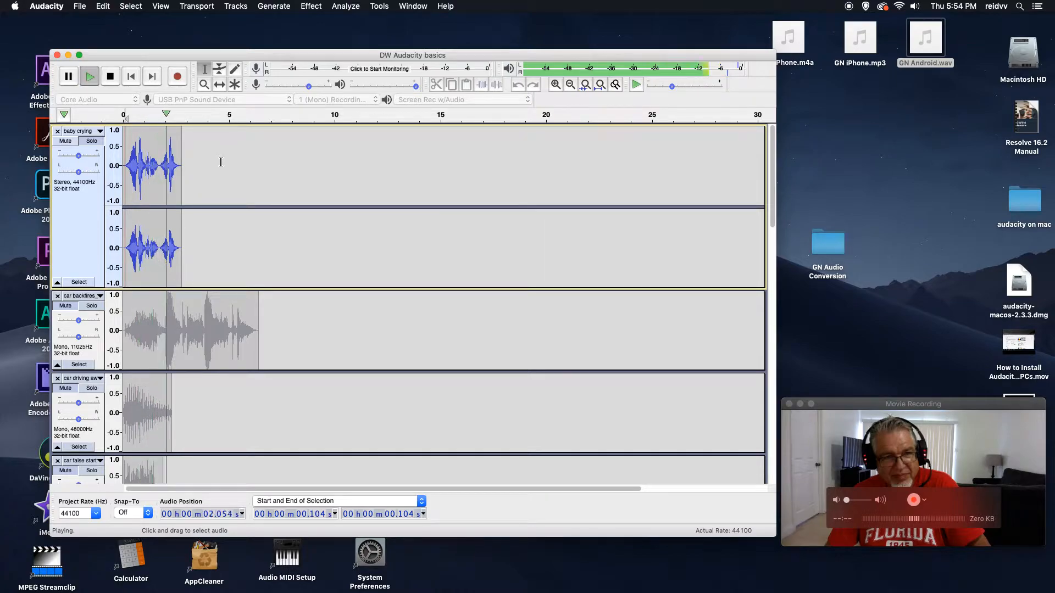
key(space)
click(92, 142)
click(93, 143)
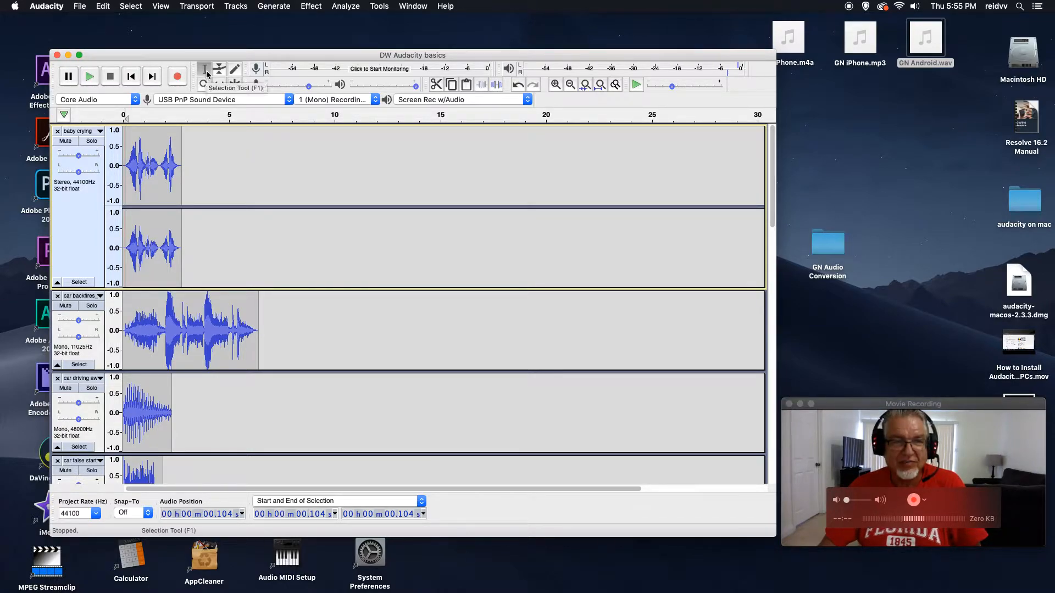
- Delete the baby crying audio from about 1.69 s to 2.77 s, undo the deletion and clear the selection
drag(182, 175, 158, 177)
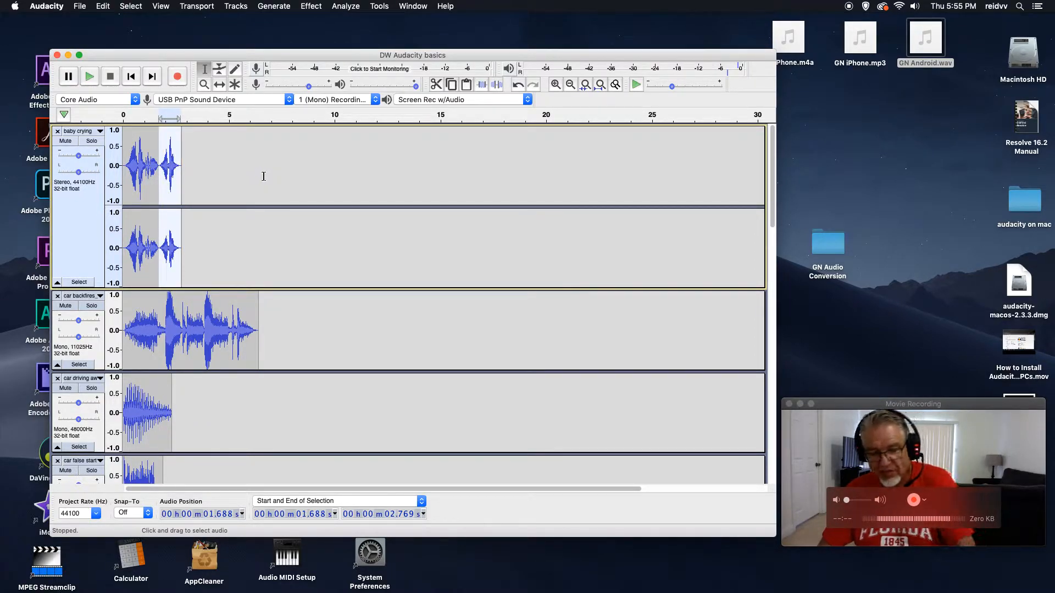
key(Delete)
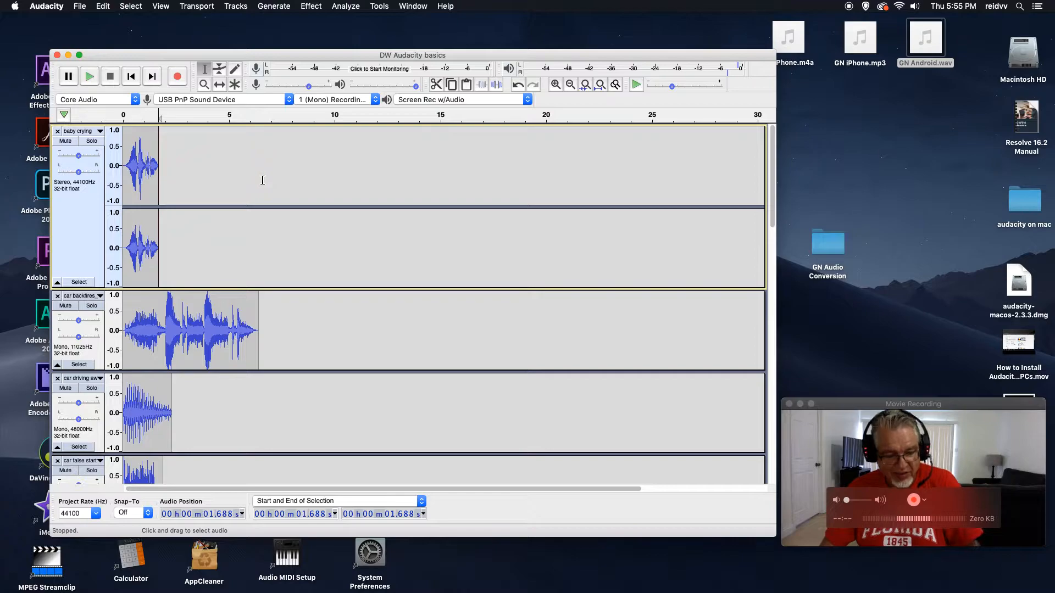
key(super+z)
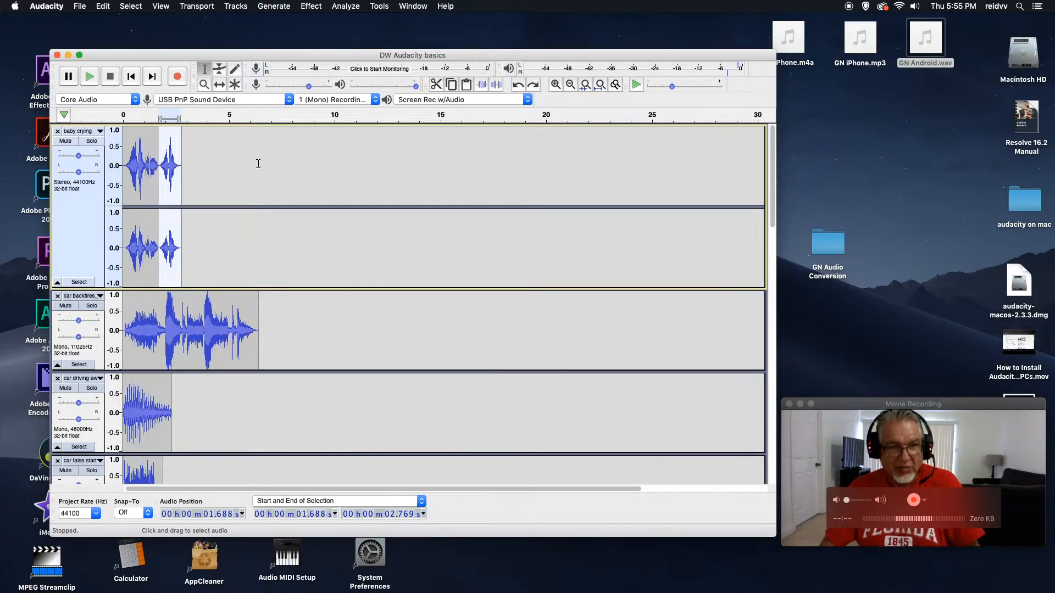
click(270, 162)
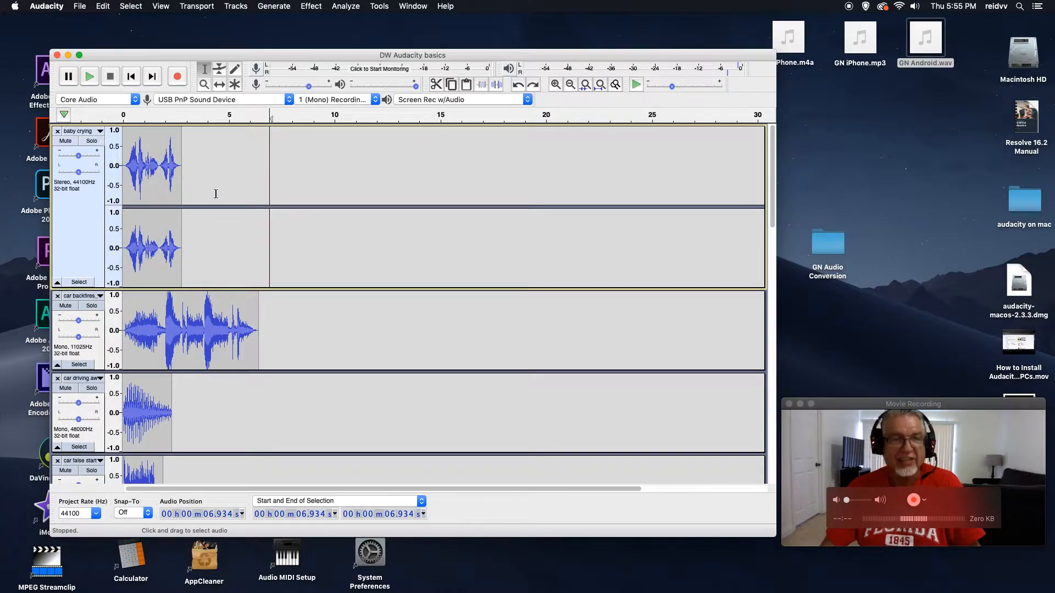
- Solo the baby crying track and play its final part from about 1.74 s
click(158, 165)
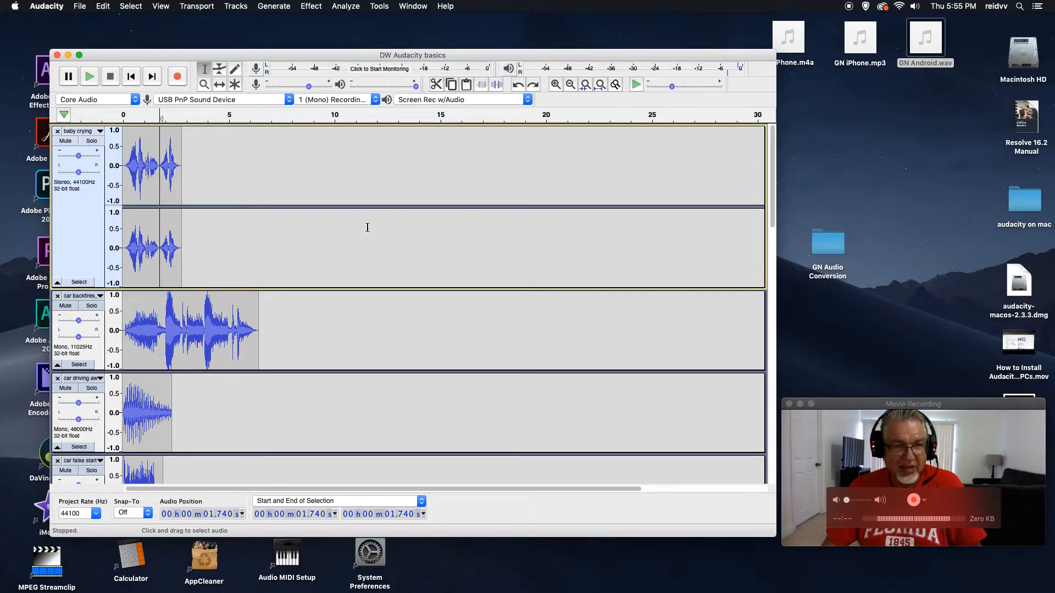
key(space)
key(space)
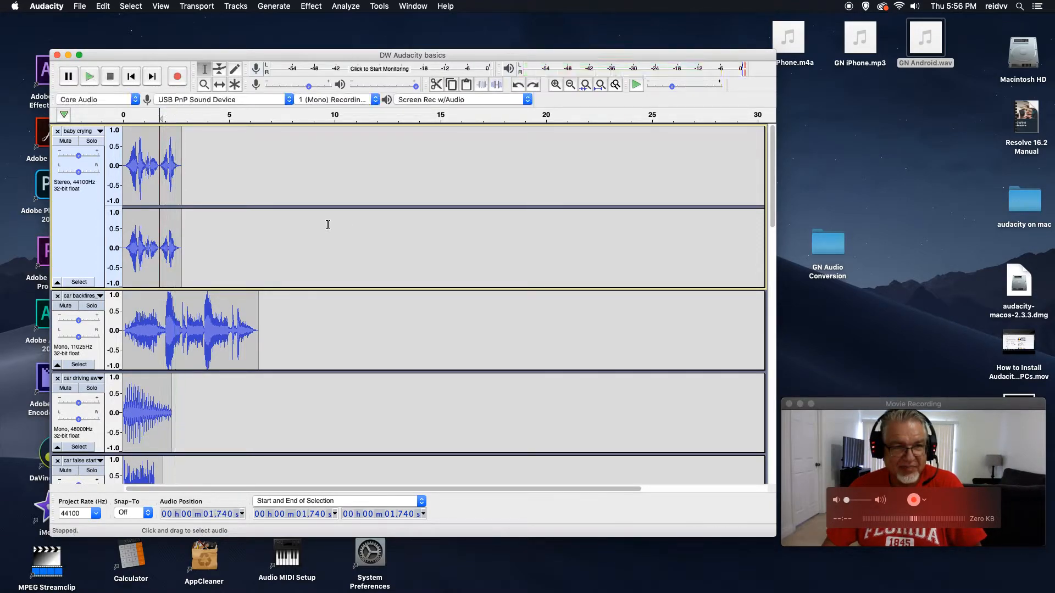
click(94, 143)
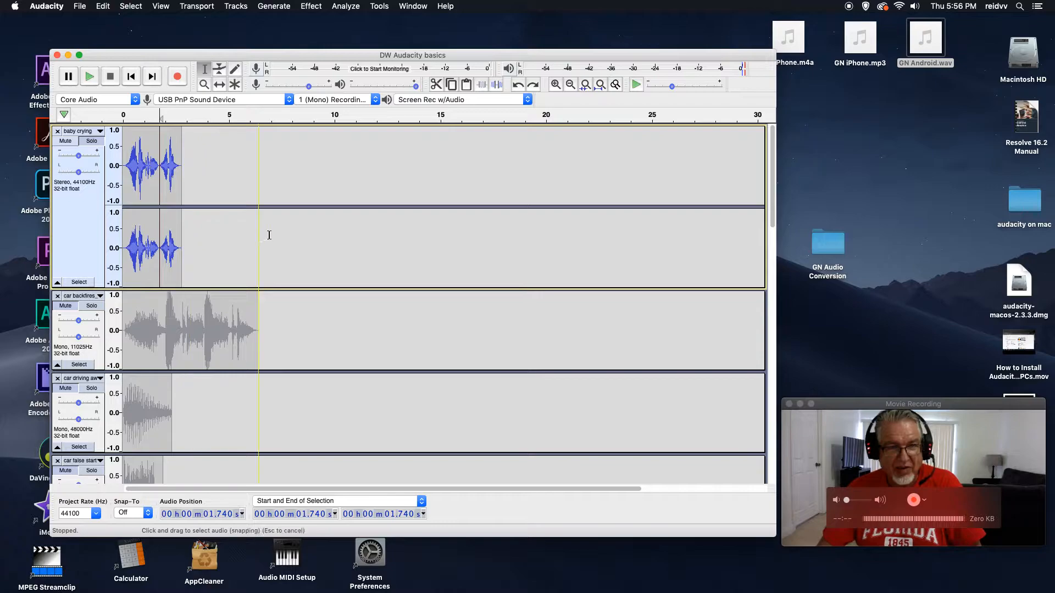
key(space)
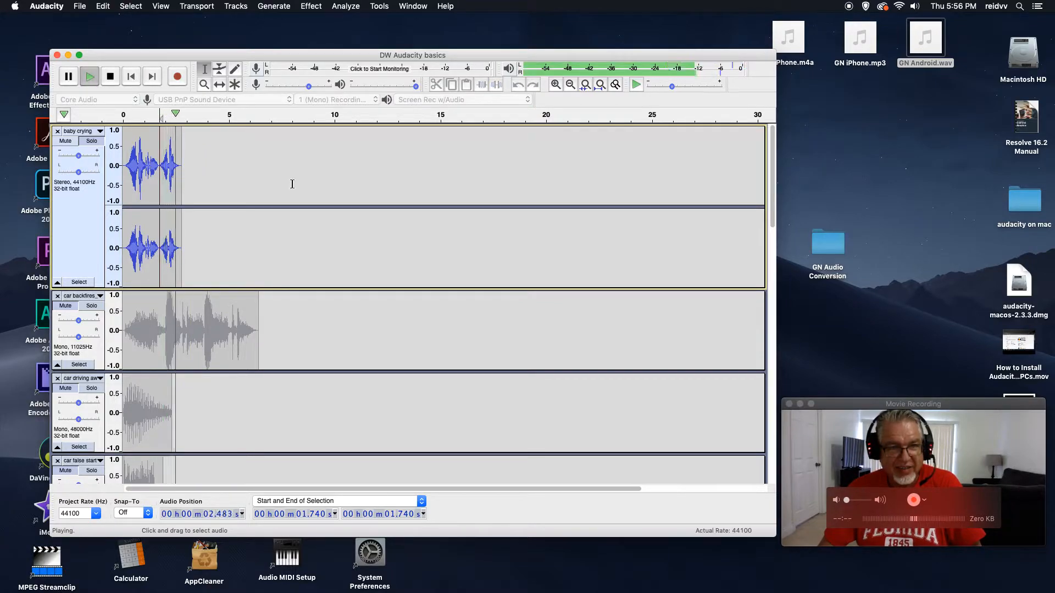
key(space)
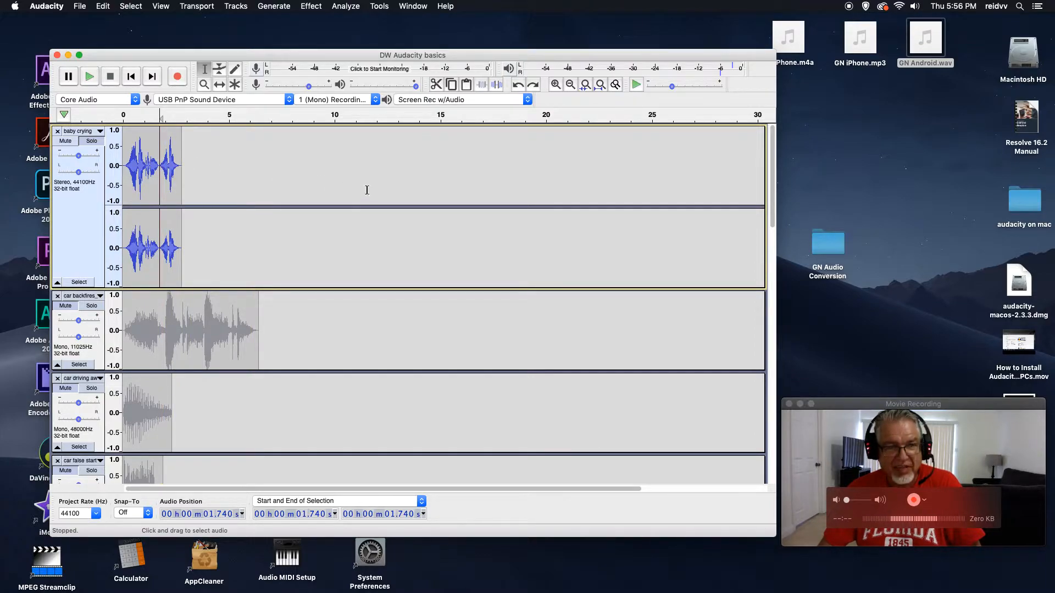
key(space)
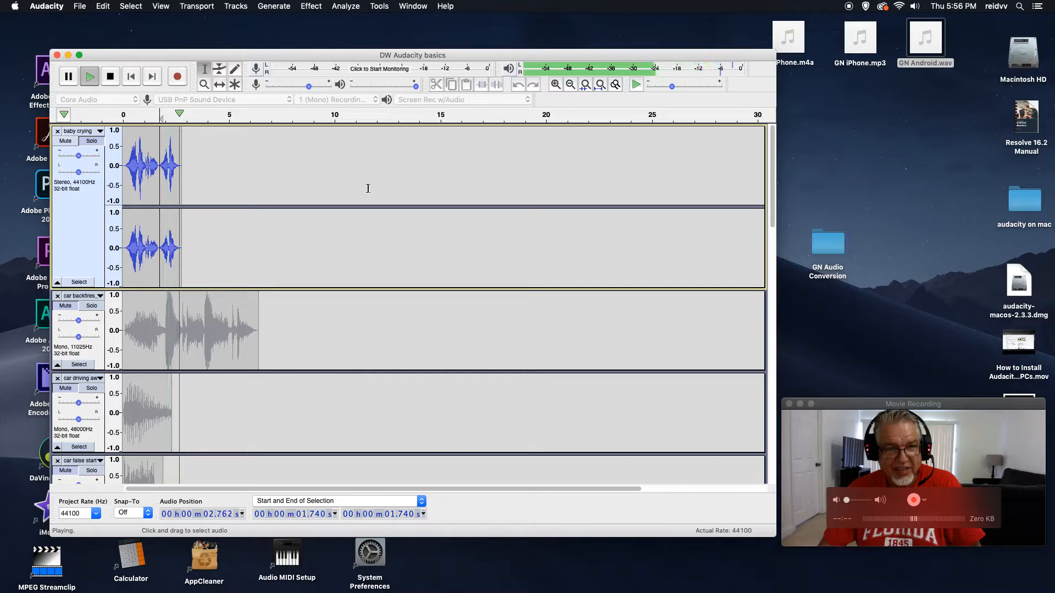
key(space)
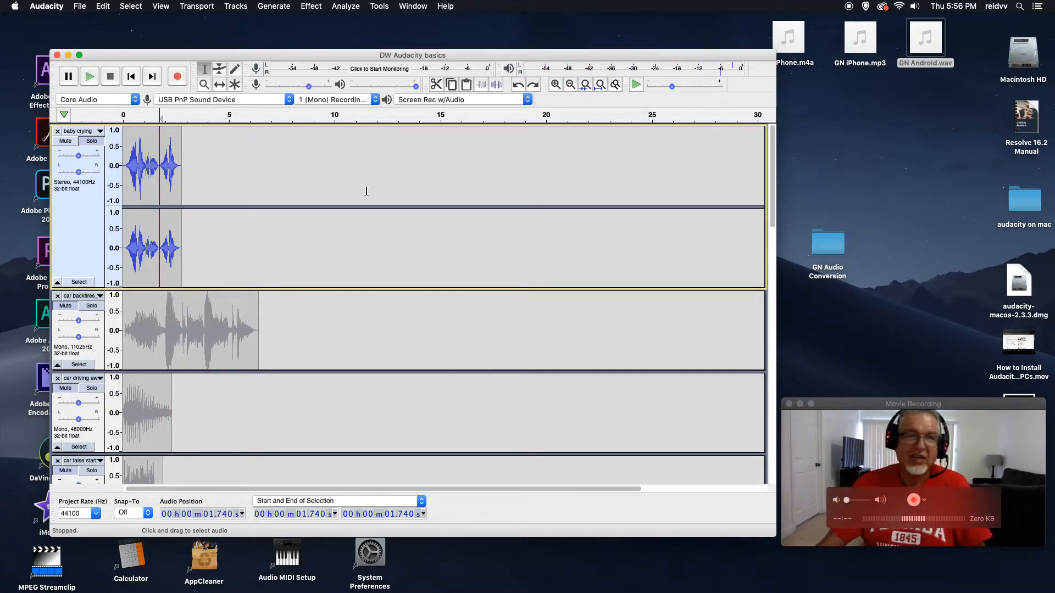
- Magnify the baby crying waveform with the Zoom tool and bring its start at 0.0 s back into view
click(206, 87)
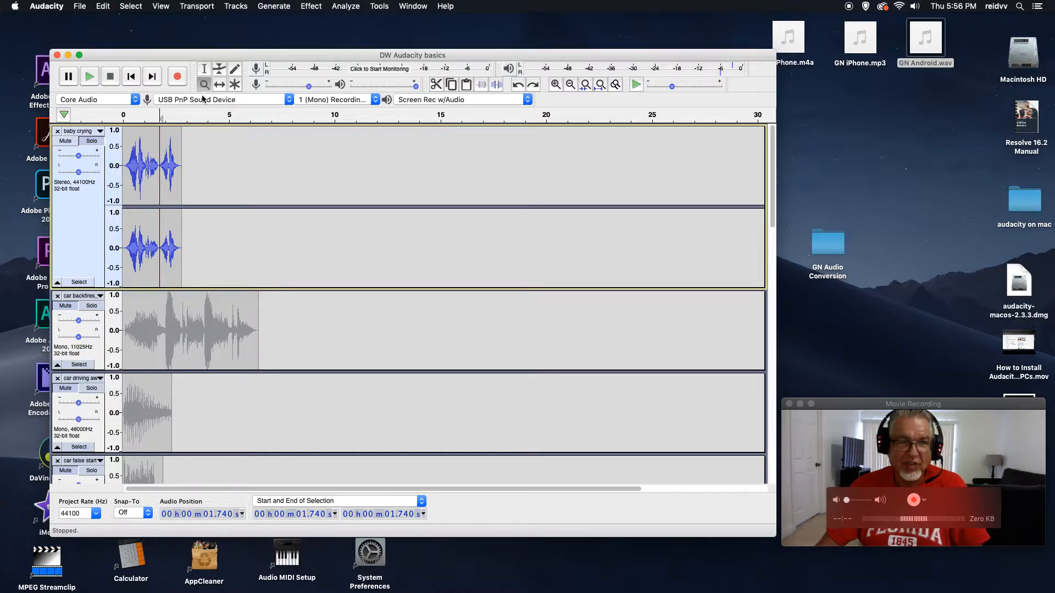
click(160, 167)
click(183, 167)
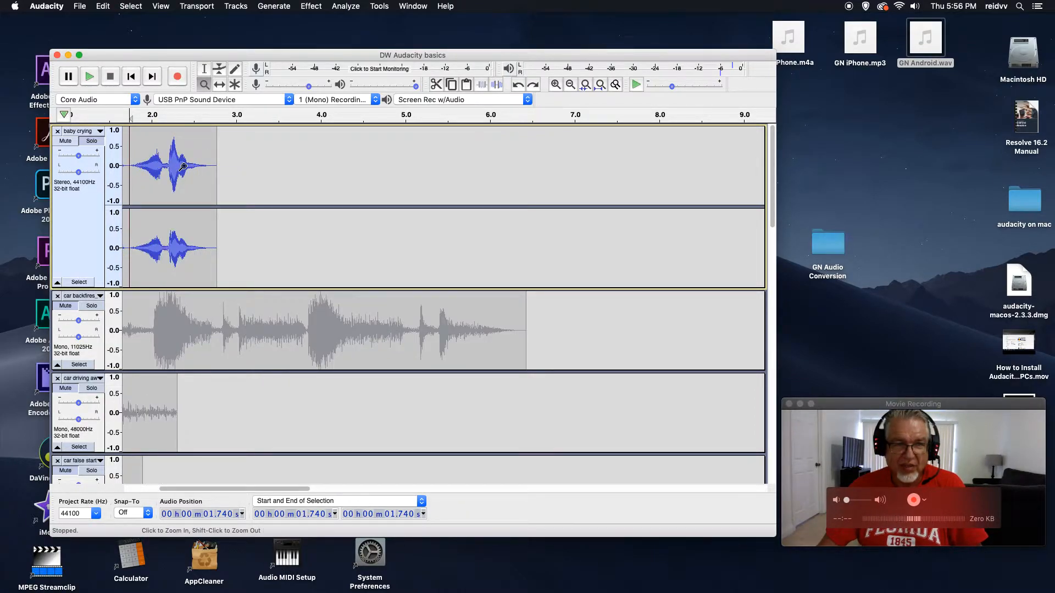
drag(242, 488, 189, 489)
click(244, 169)
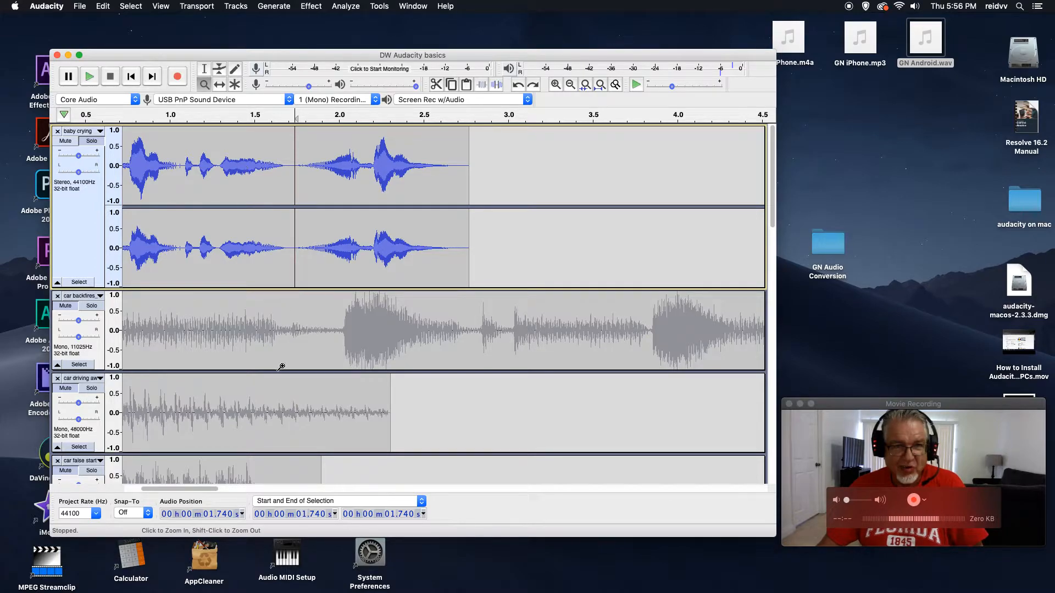
drag(198, 488, 157, 494)
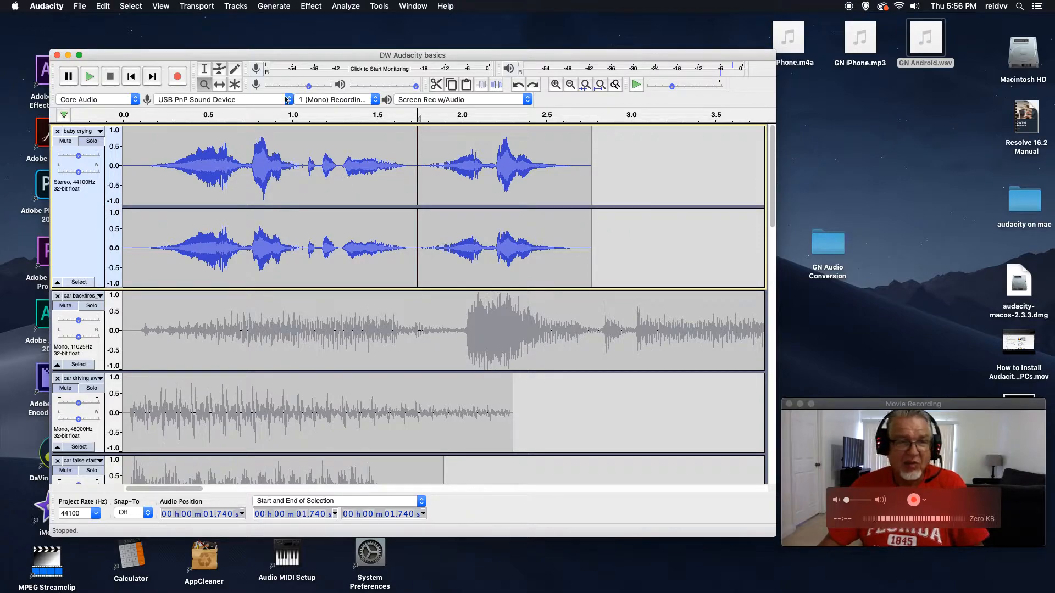
- Try shifting the baby crying clip along the timeline with the Time Shift tool
click(220, 86)
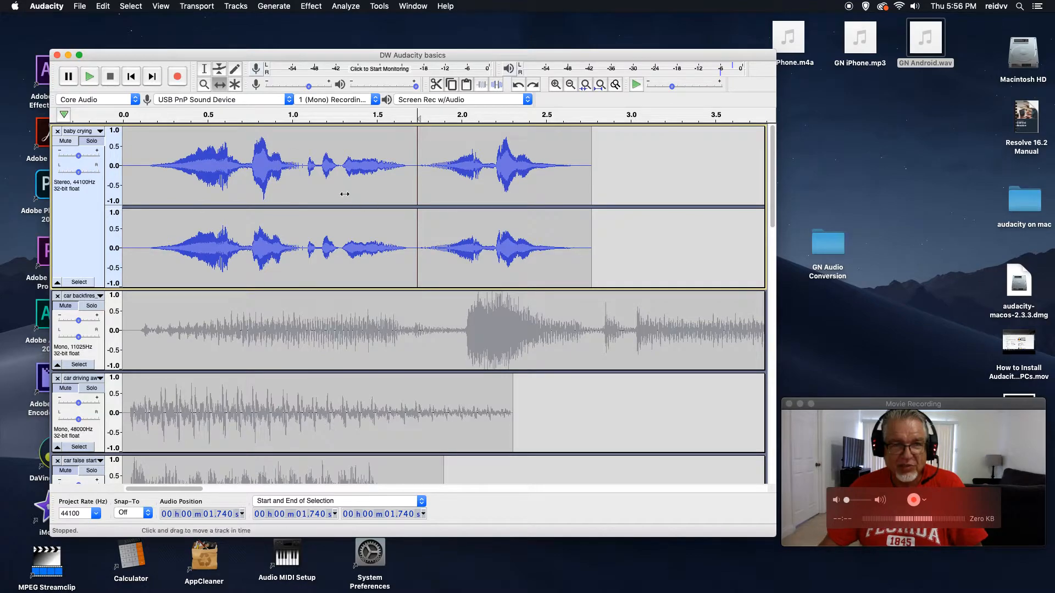
mouse_move(376, 190)
mouse_down()
mouse_move(600, 195)
mouse_move(341, 192)
mouse_move(532, 200)
mouse_move(373, 207)
mouse_up()
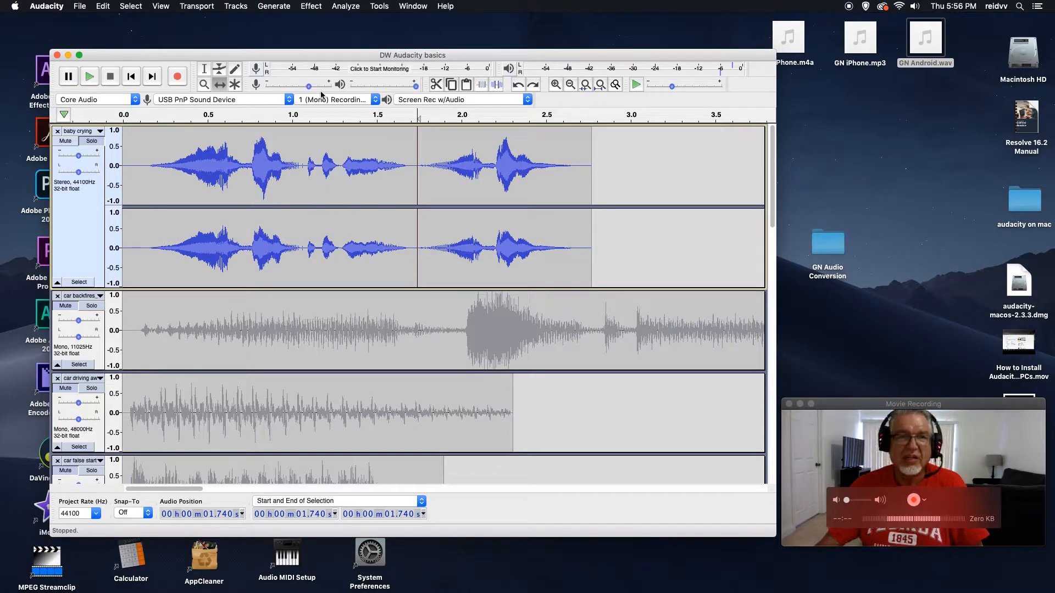
mouse_move(309, 87)
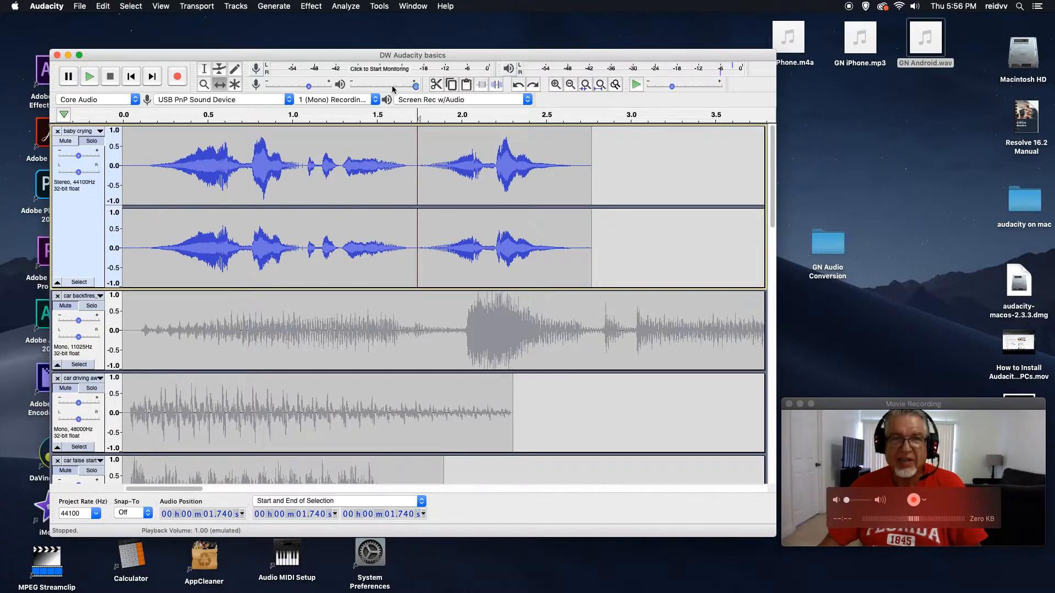
mouse_move(416, 88)
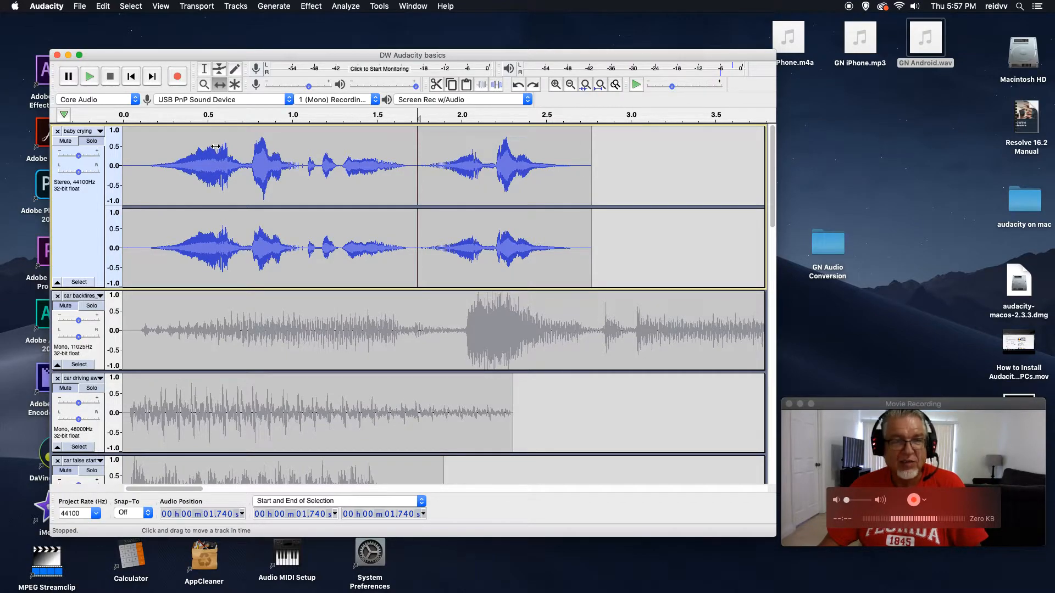
- Lower the baby crying track's gain to -11 dB and reset it to 0 dB
click(78, 156)
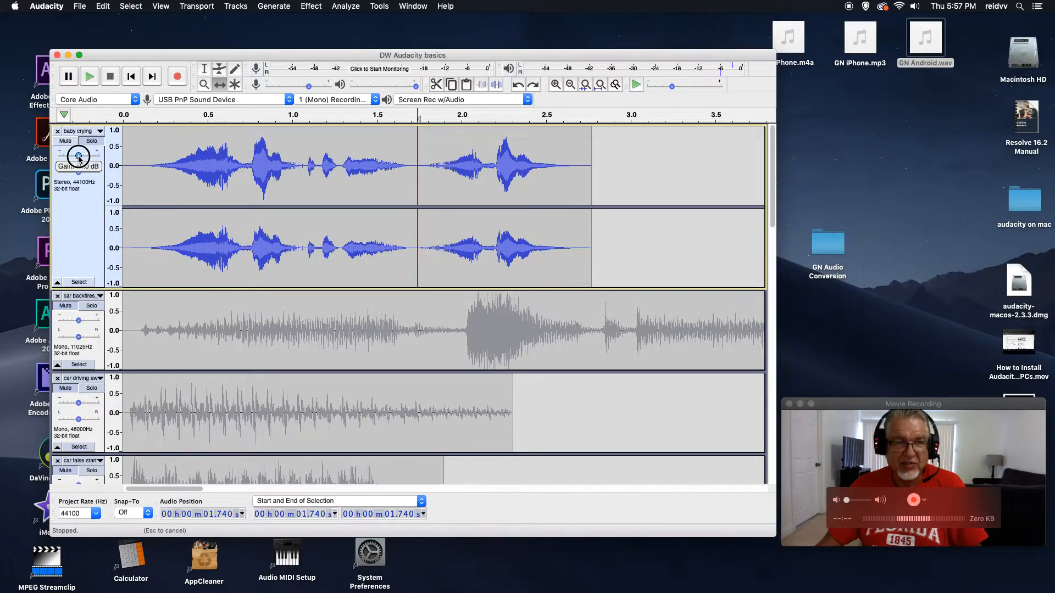
mouse_move(80, 158)
mouse_down()
mouse_move(94, 159)
mouse_move(72, 158)
mouse_up()
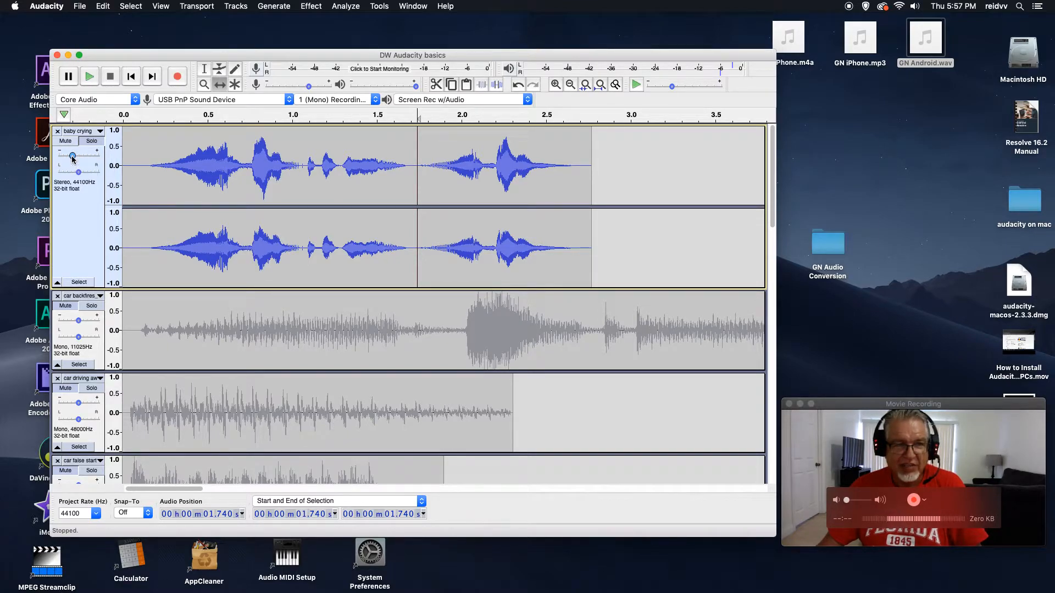
double_click(72, 157)
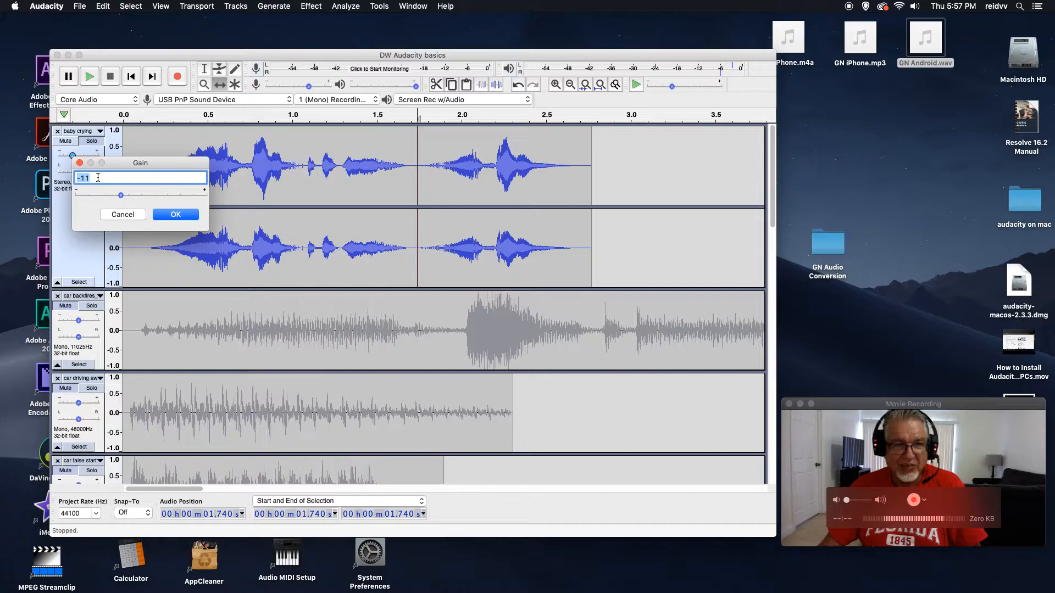
text(0)
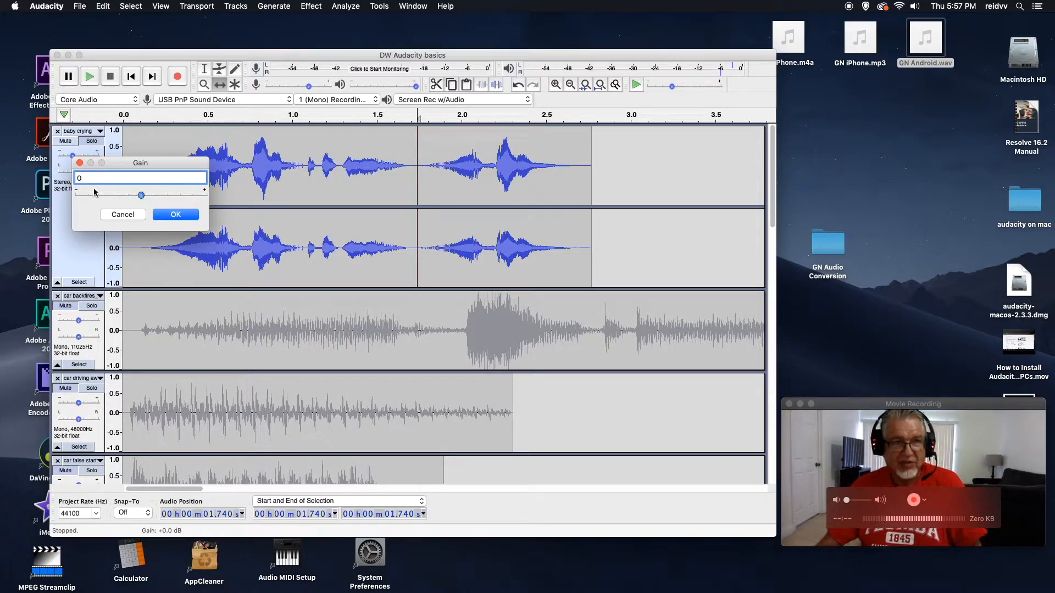
click(182, 213)
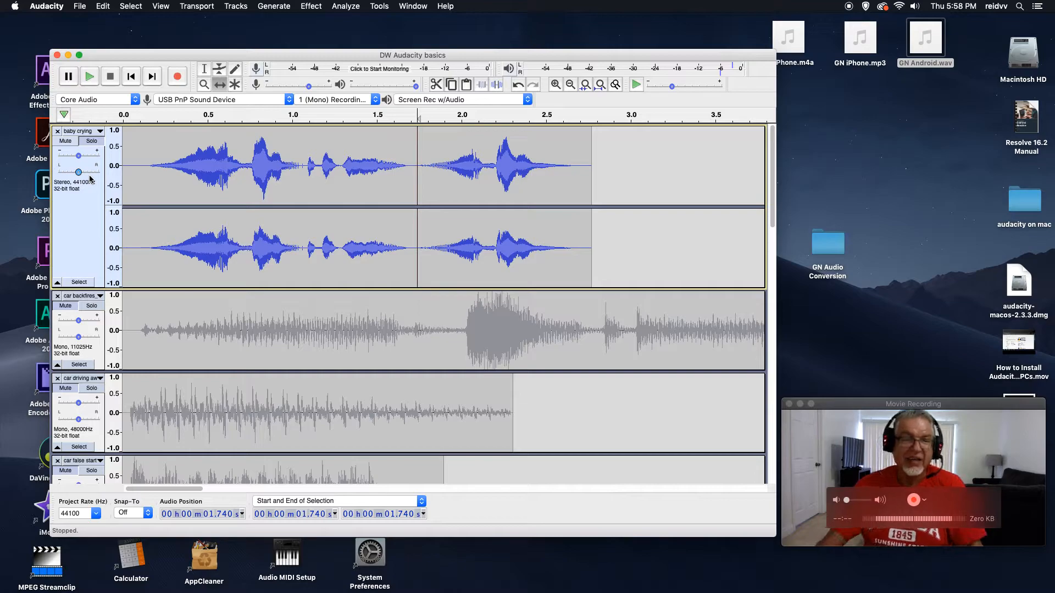
click(97, 131)
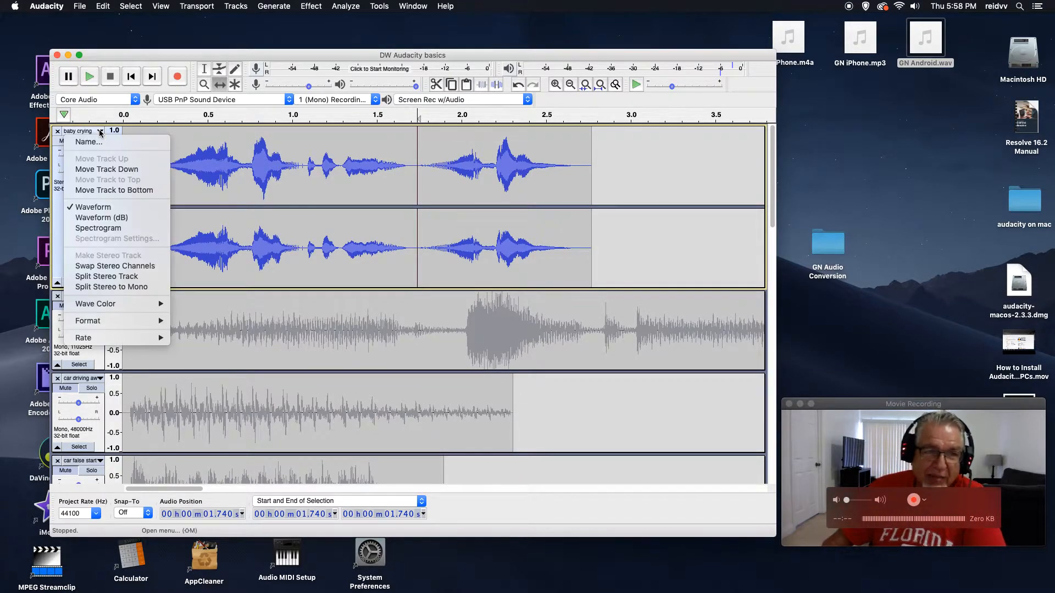
click(101, 142)
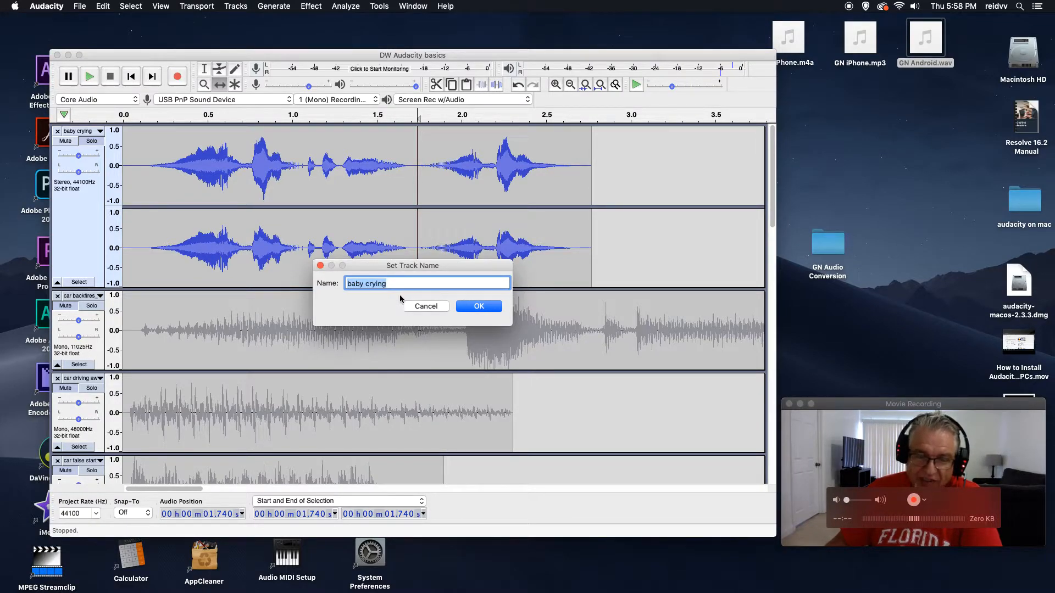
click(426, 306)
- Move the baby crying track below all other tracks in the project
click(100, 132)
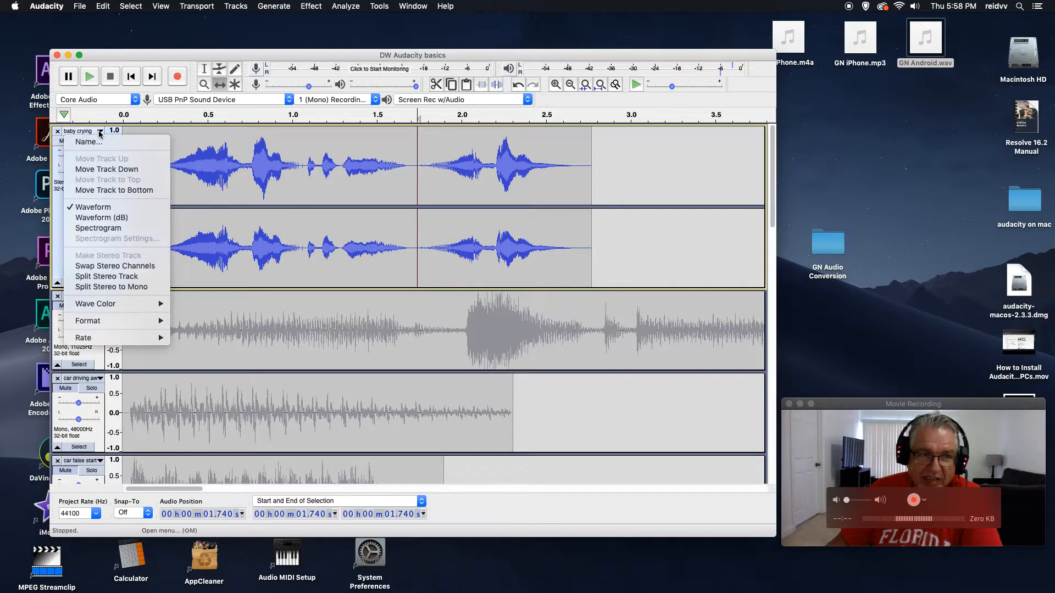
click(152, 189)
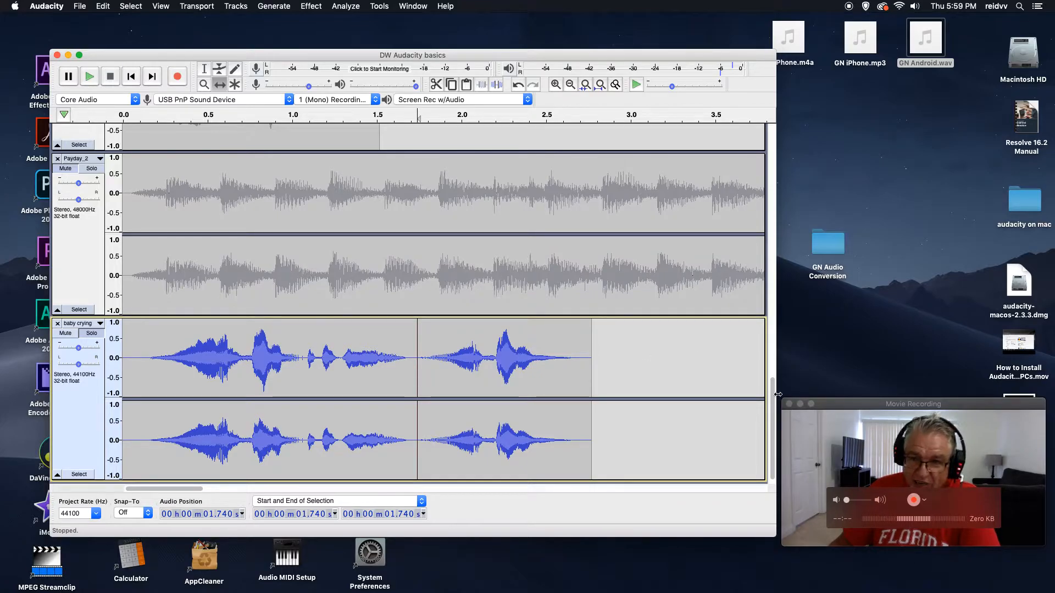
drag(773, 389, 756, 417)
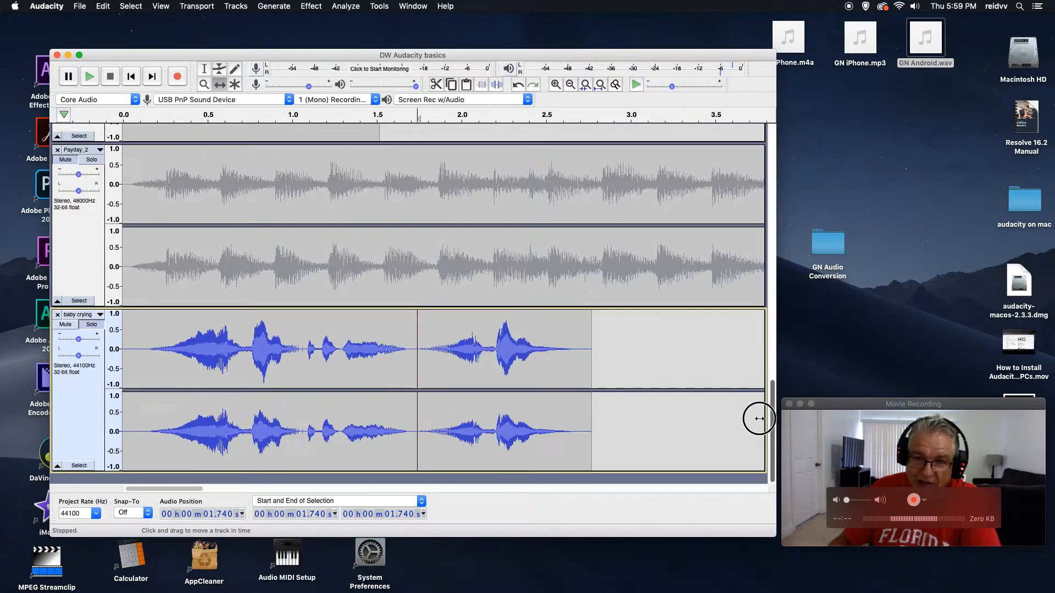
- Swap the order of the baby crying and Payday_2 tracks back and forth, leaving baby crying directly above Payday_2
click(99, 317)
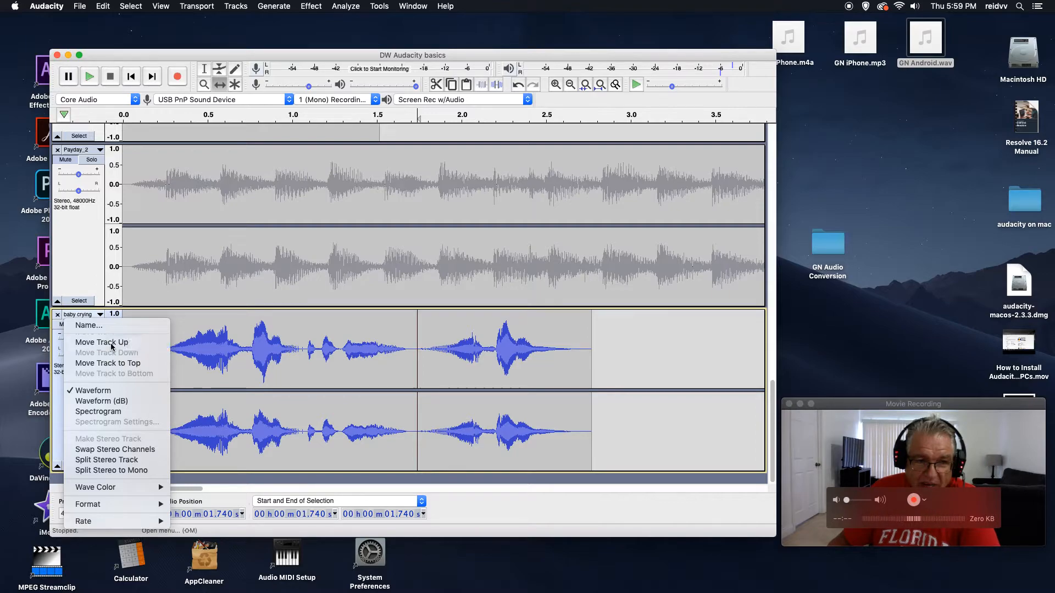
click(112, 343)
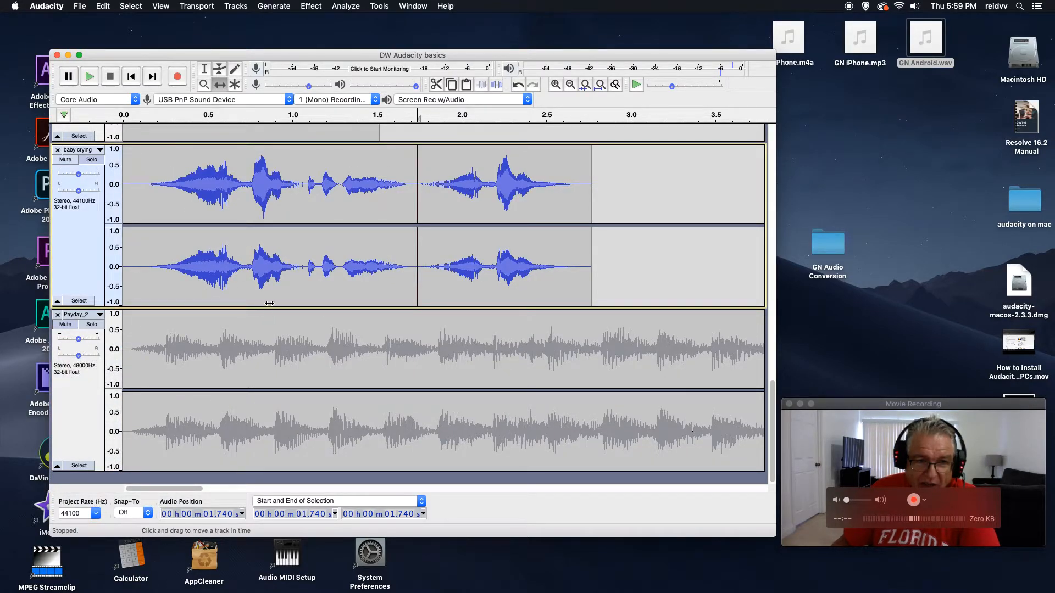
click(100, 314)
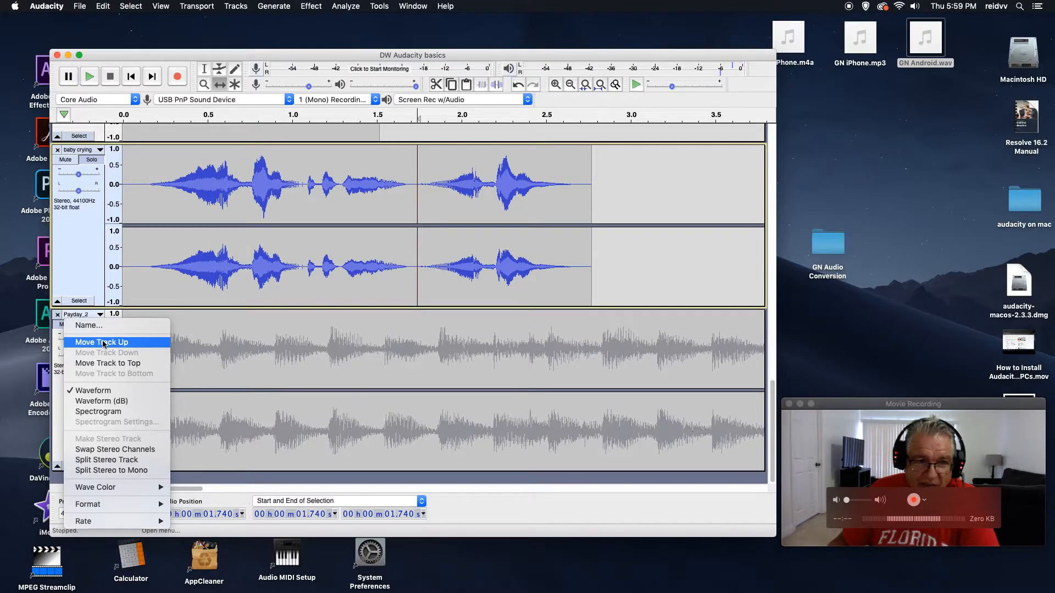
click(103, 343)
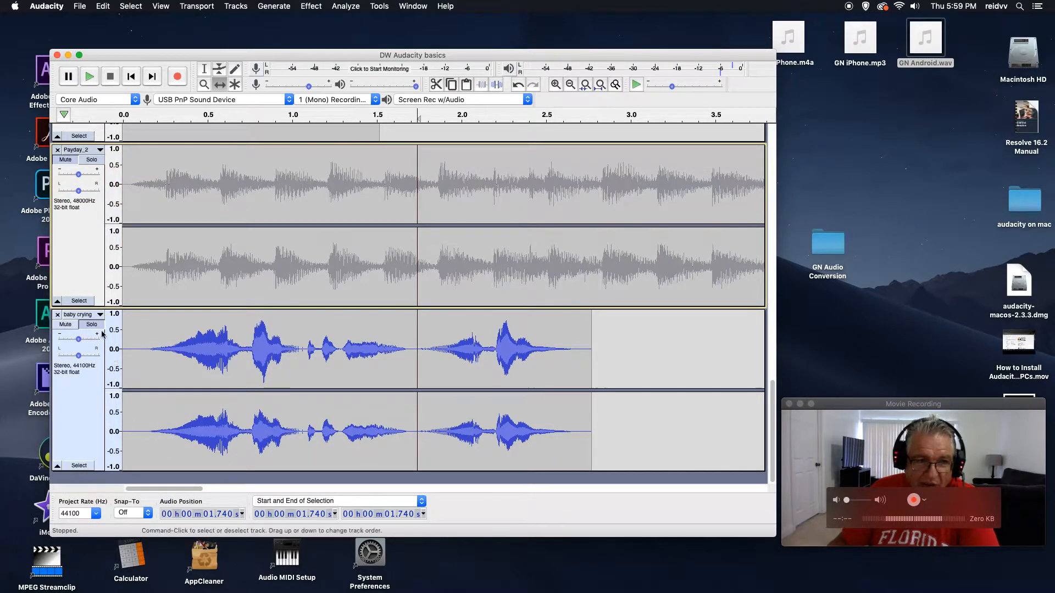
click(100, 314)
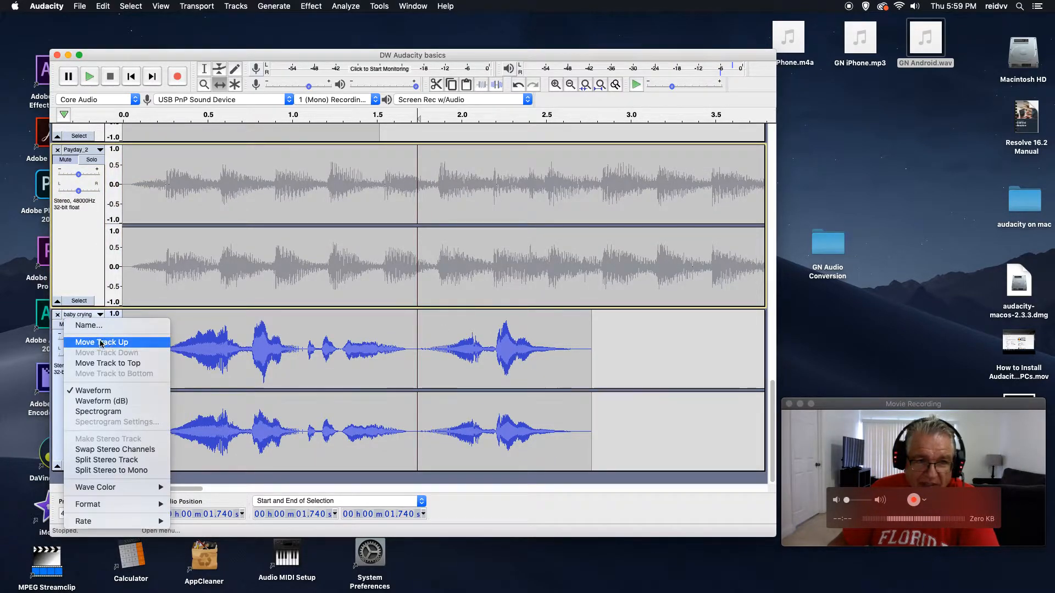
click(101, 343)
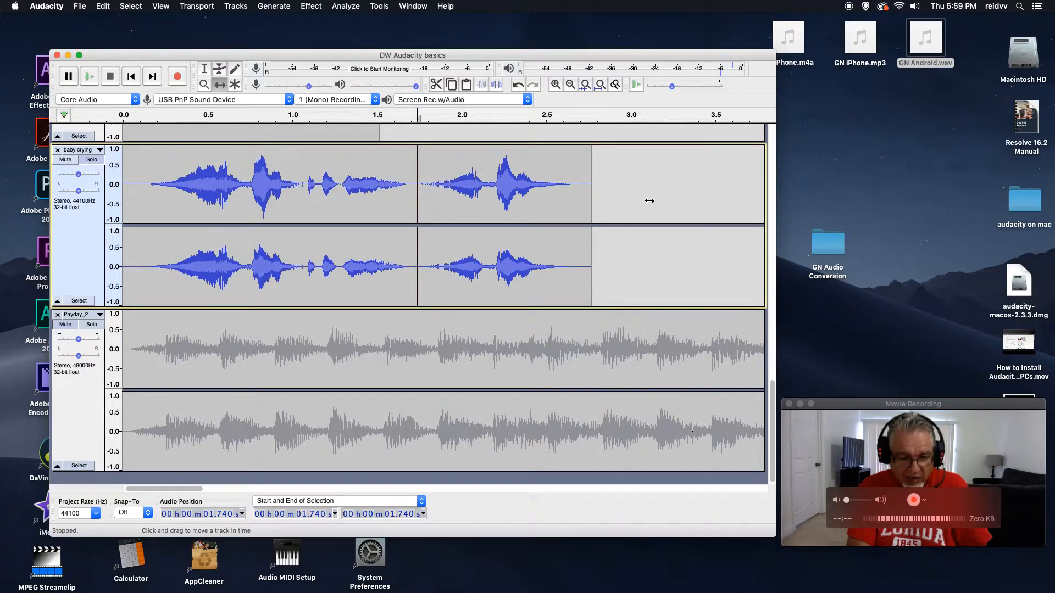
- Turn off solo on the baby crying track and fit the whole project to the window in width and height
key(super+f)
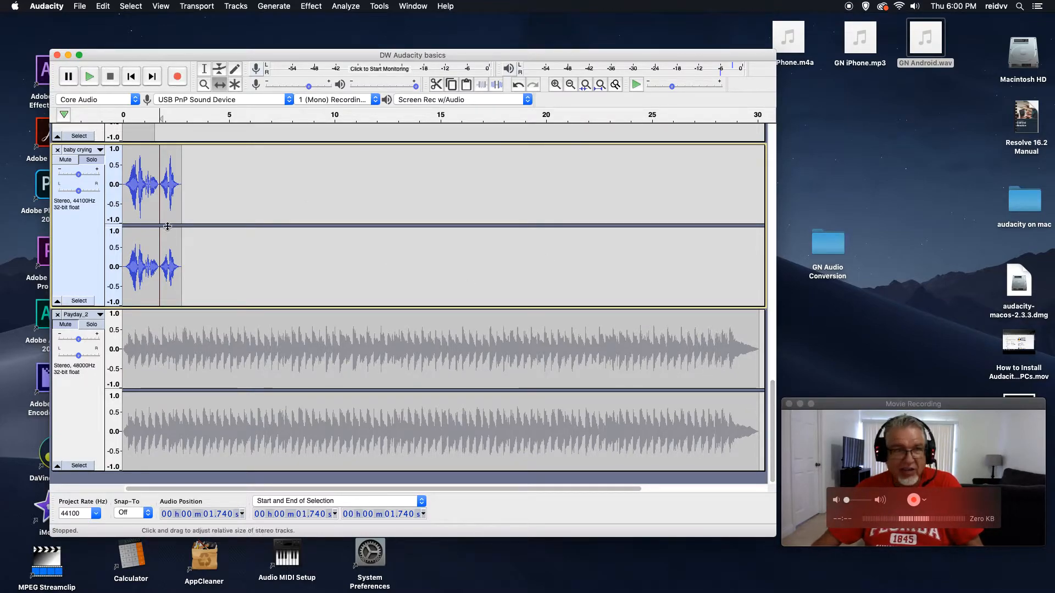
click(98, 162)
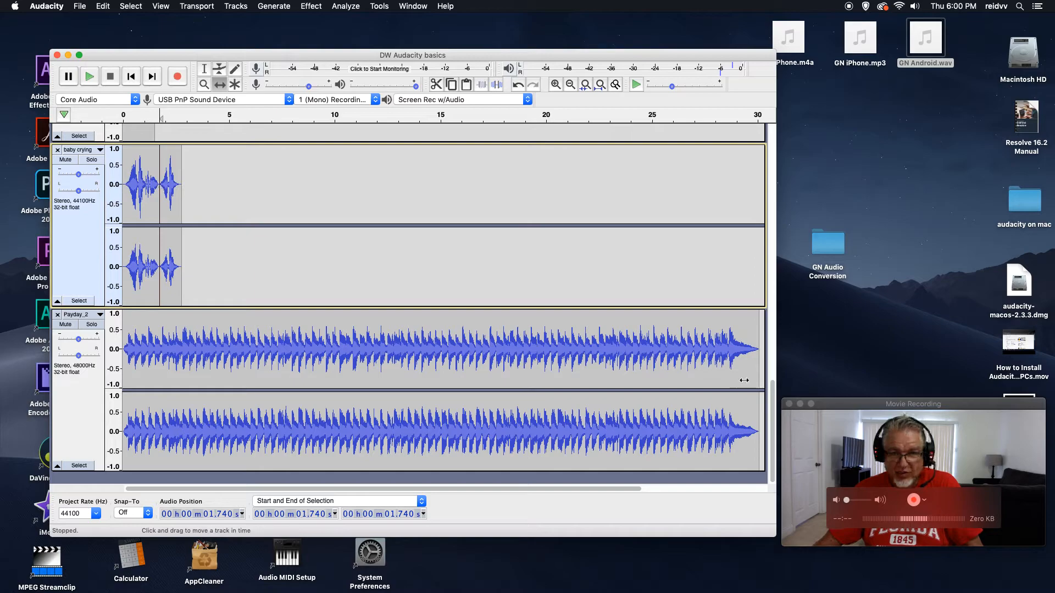
mouse_move(771, 395)
mouse_down()
mouse_move(777, 130)
mouse_move(772, 396)
mouse_up()
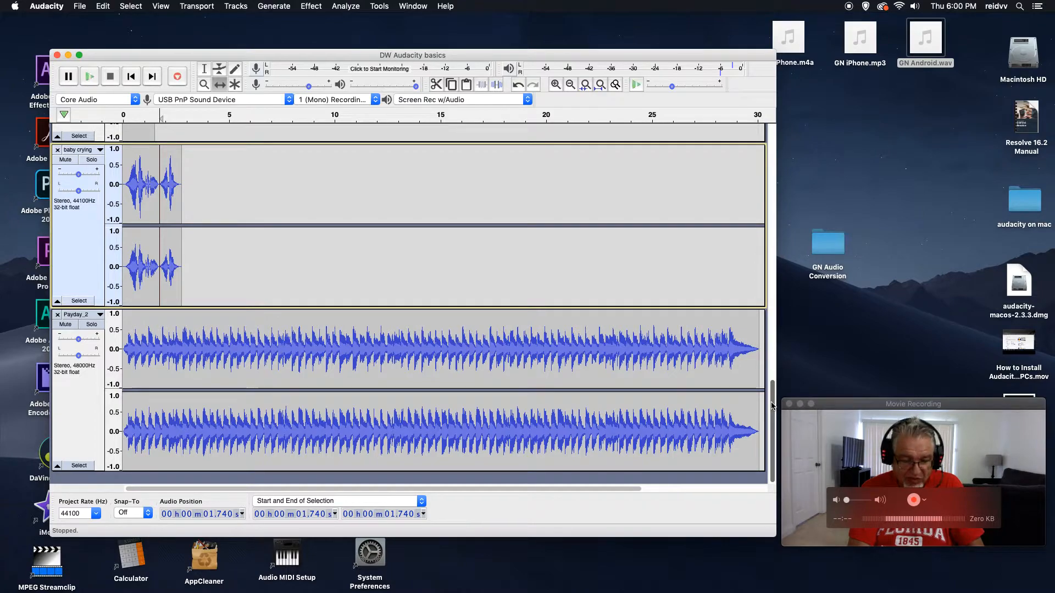
key(super+shift+f)
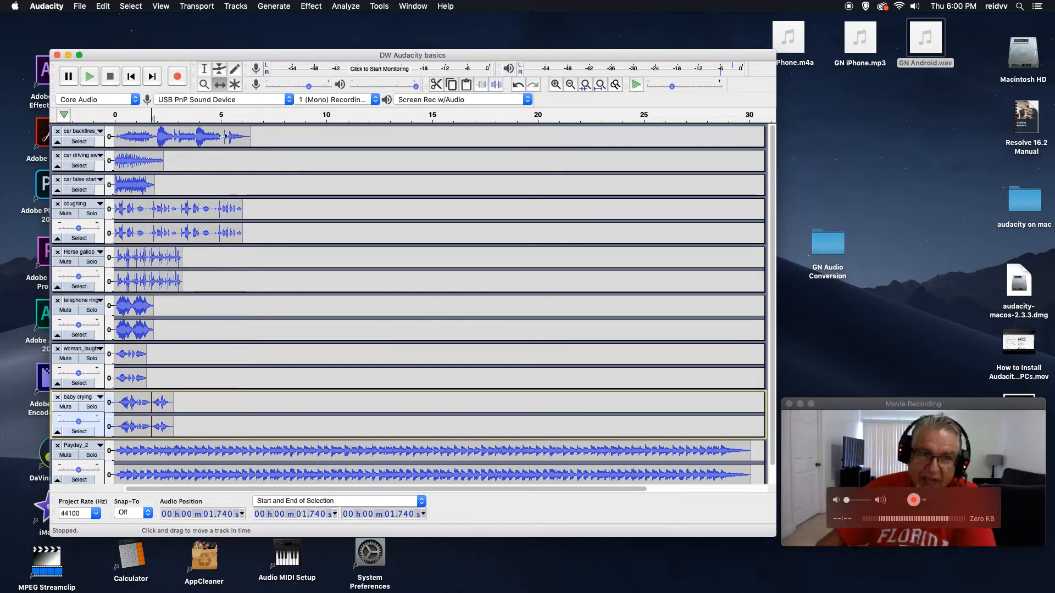
- Shift the car backfires clip to start at about 9 s and make its track taller
drag(191, 139, 384, 140)
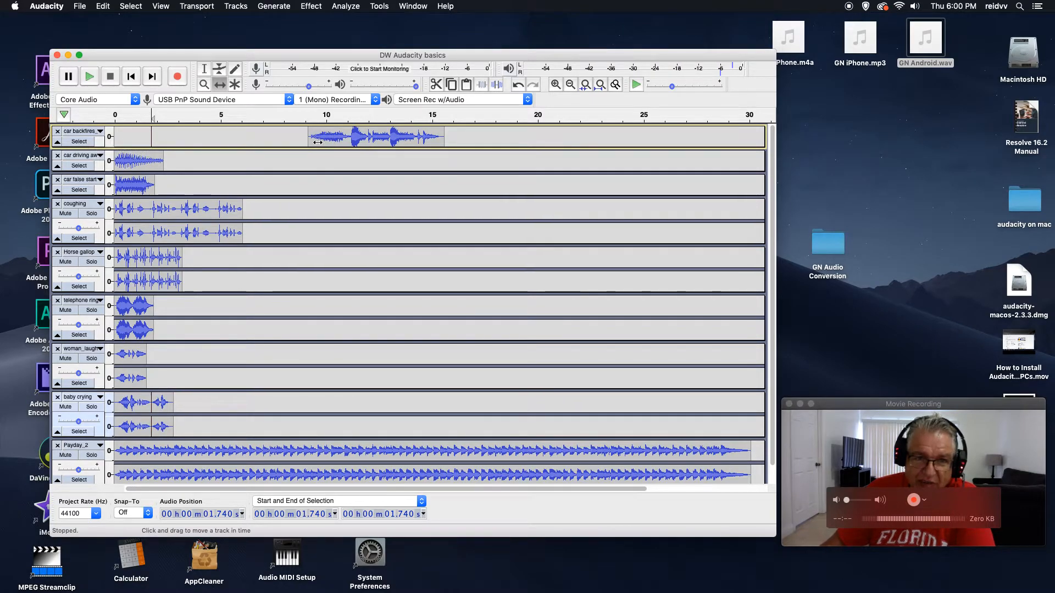
click(57, 144)
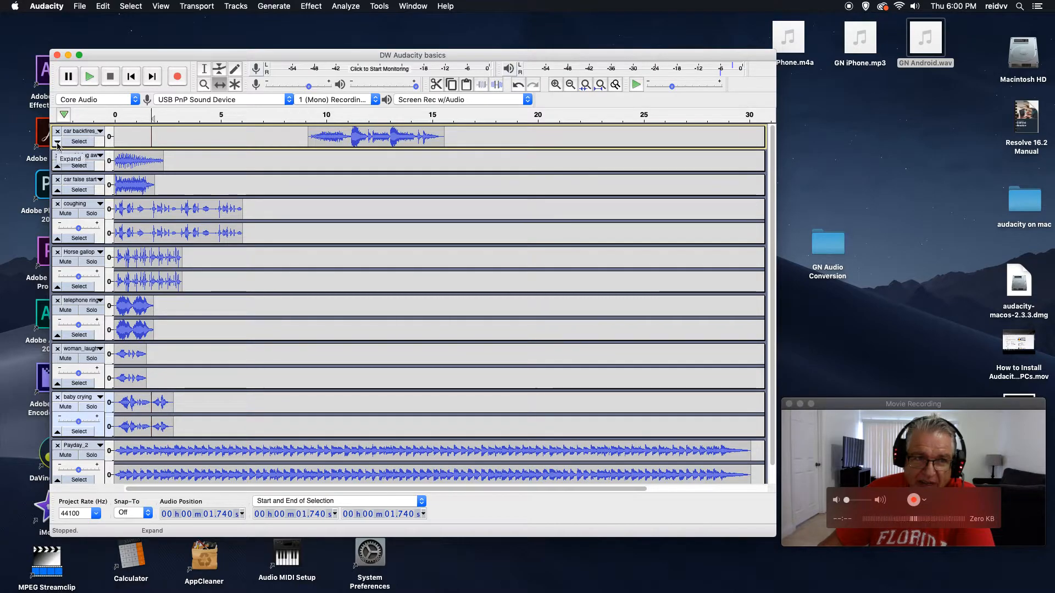
drag(175, 147, 172, 179)
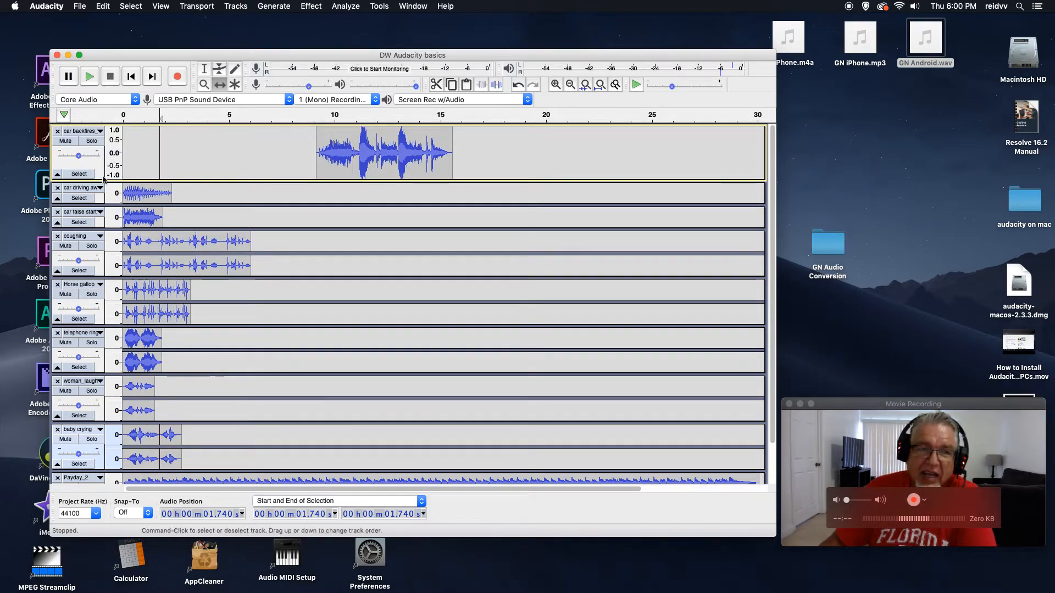
- Shift the car driving away clip to about 18.6 s and the car false start clip to about 7.5 s, and make both tracks taller
drag(148, 194, 546, 195)
drag(165, 220, 307, 223)
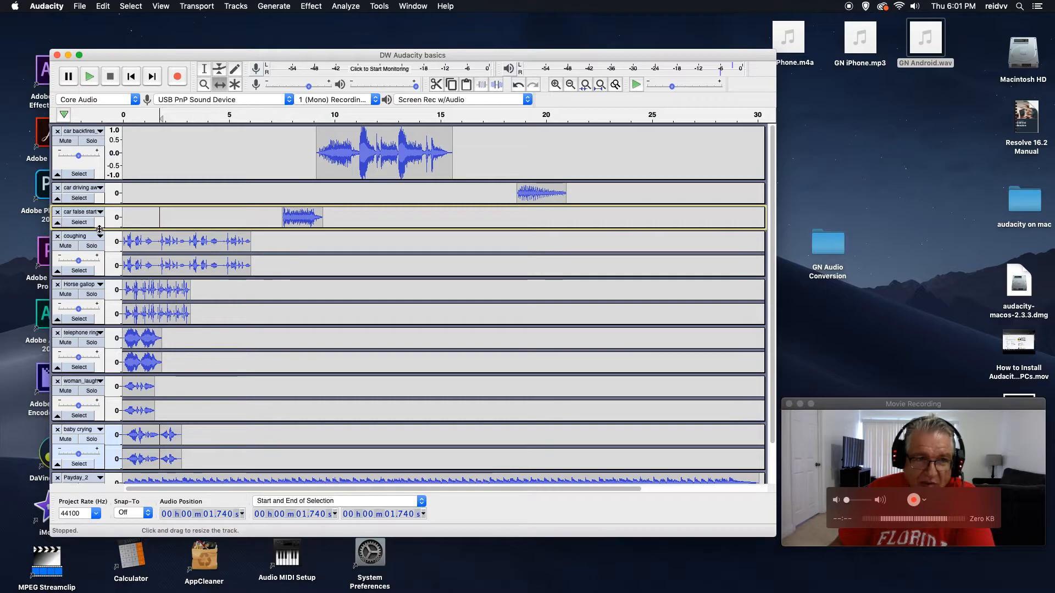
drag(83, 229, 86, 258)
drag(90, 203, 90, 232)
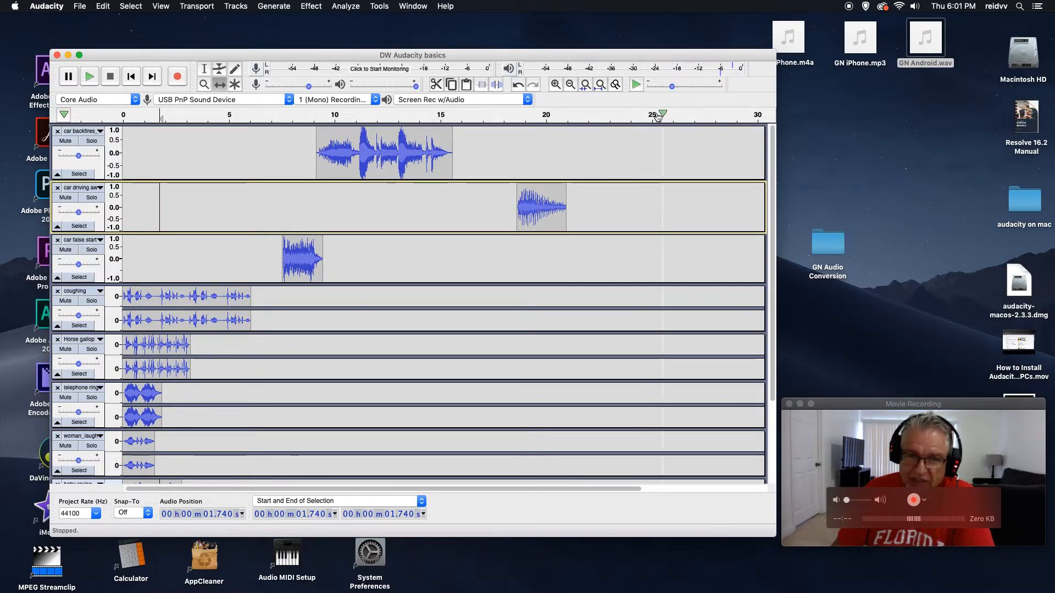
- Solo the car backfires track and play it from just before its clip, at about 8.8 s
click(93, 141)
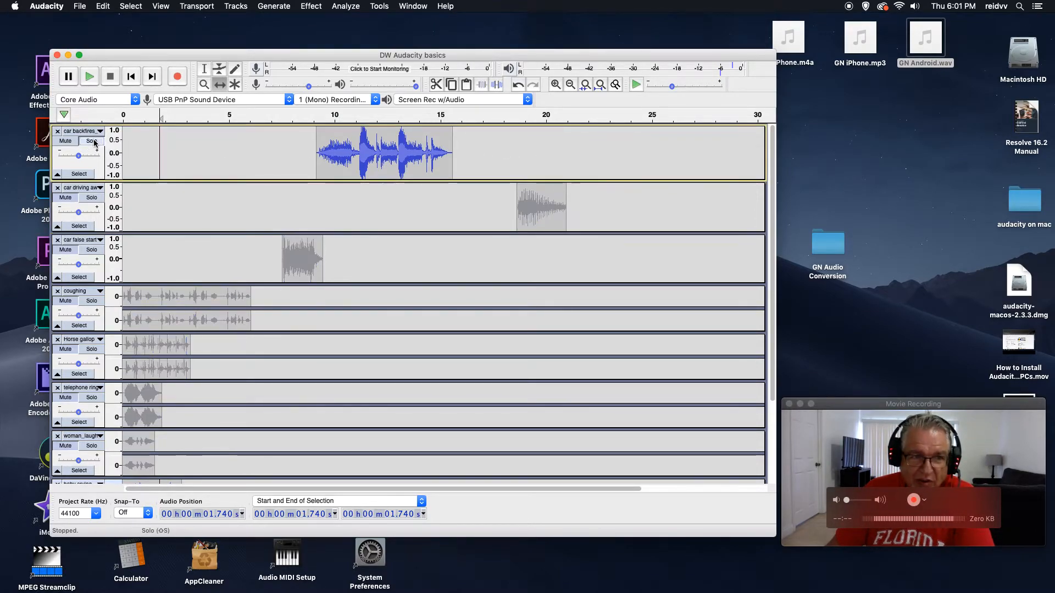
click(204, 72)
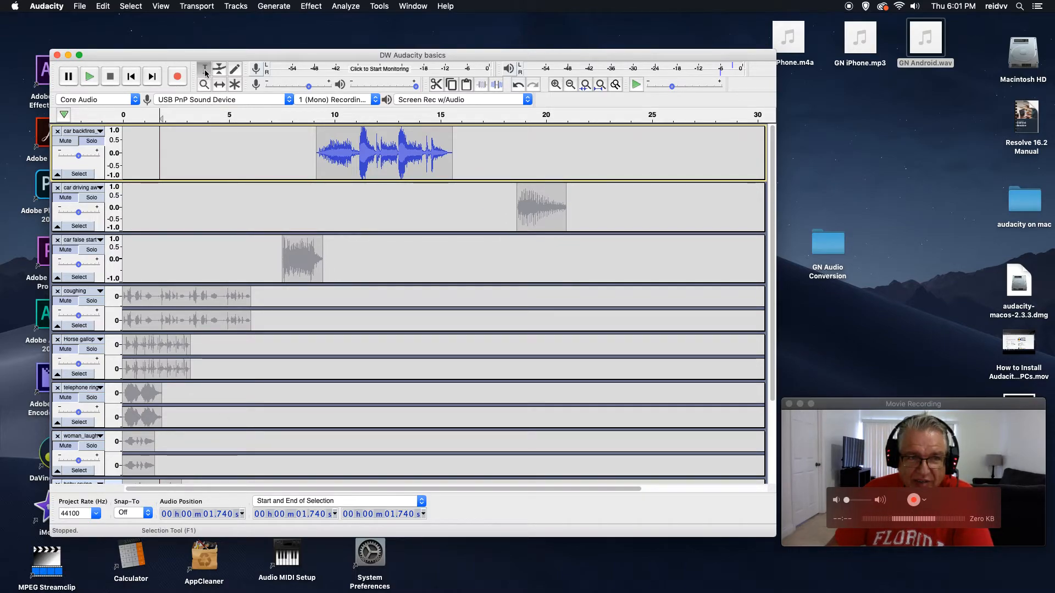
click(307, 150)
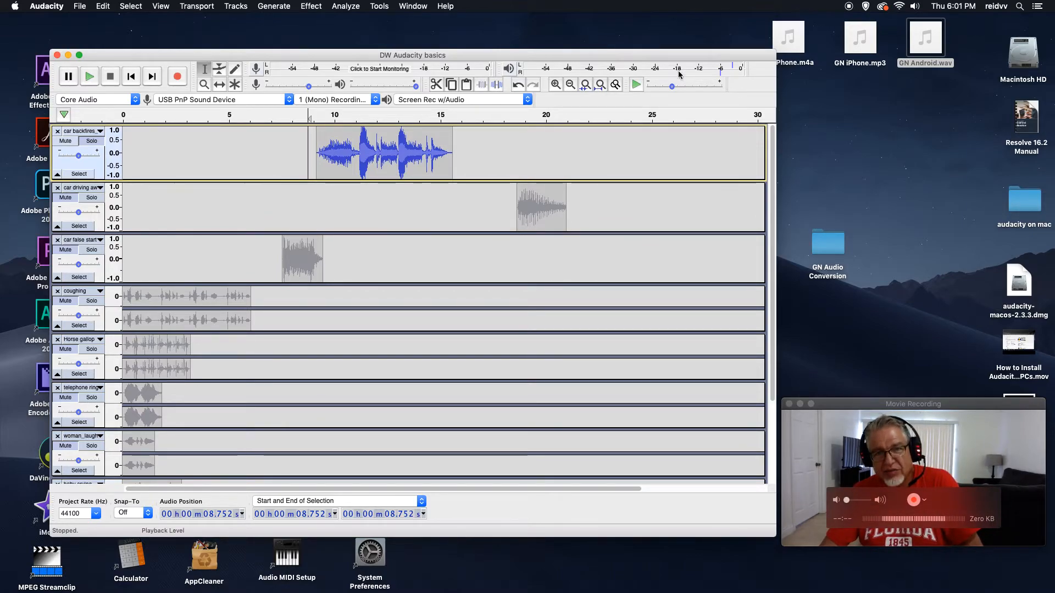
key(space)
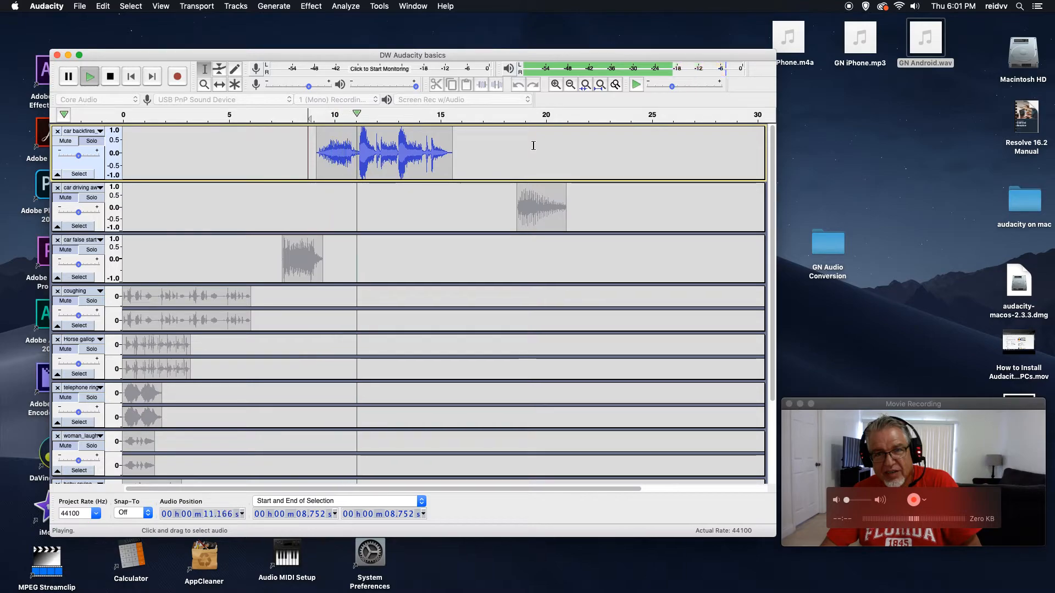
key(space)
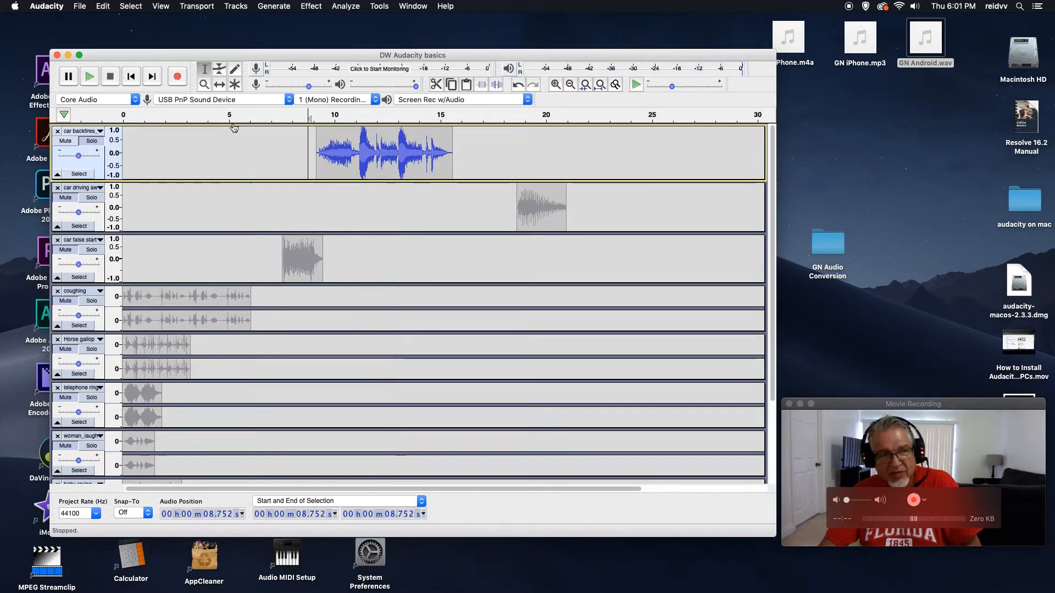
- Lower the car backfires track's gain and play the clip to check its loudness
click(79, 157)
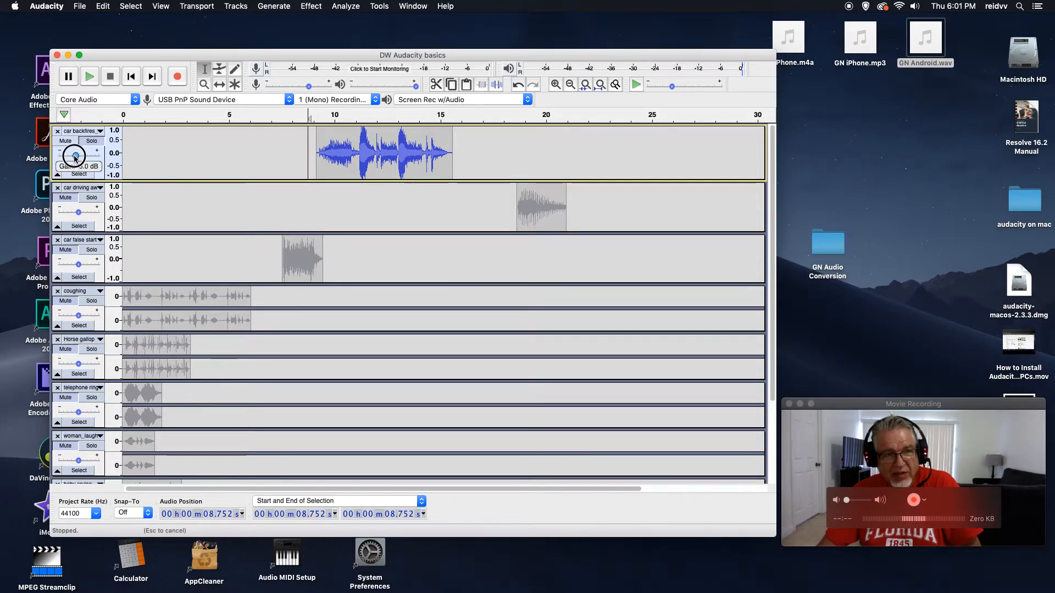
drag(73, 158, 69, 159)
key(space)
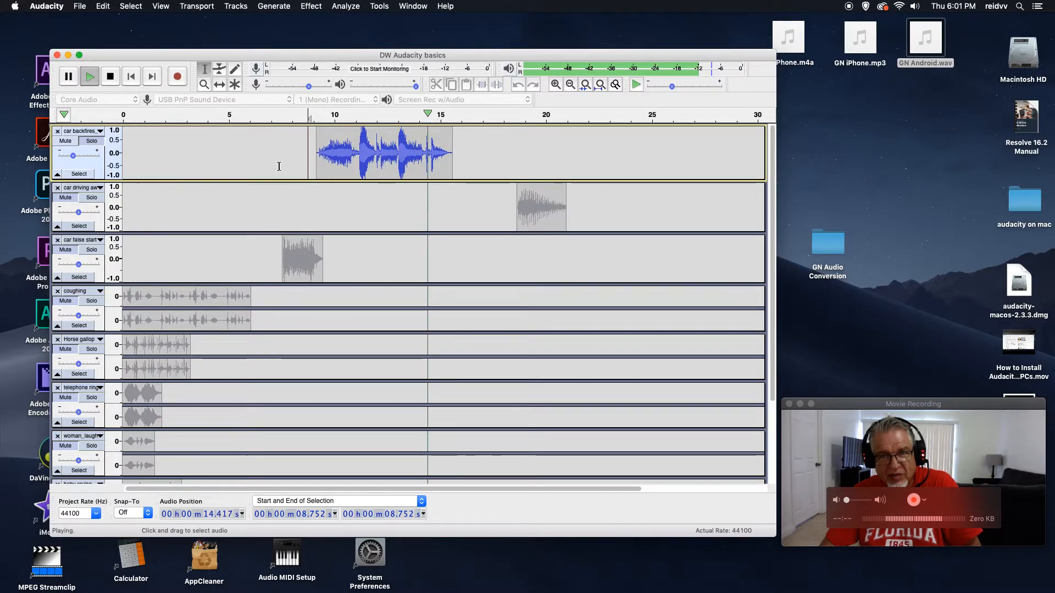
key(space)
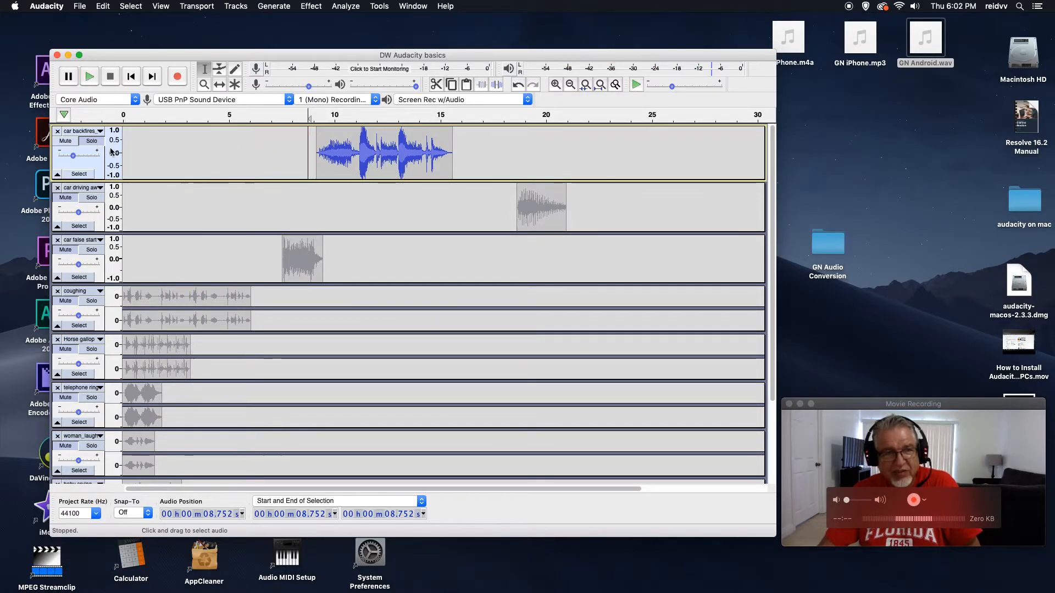
- Reduce the car backfires track's gain slightly further and replay it from about 8.4 s
drag(74, 156, 72, 157)
click(300, 154)
key(space)
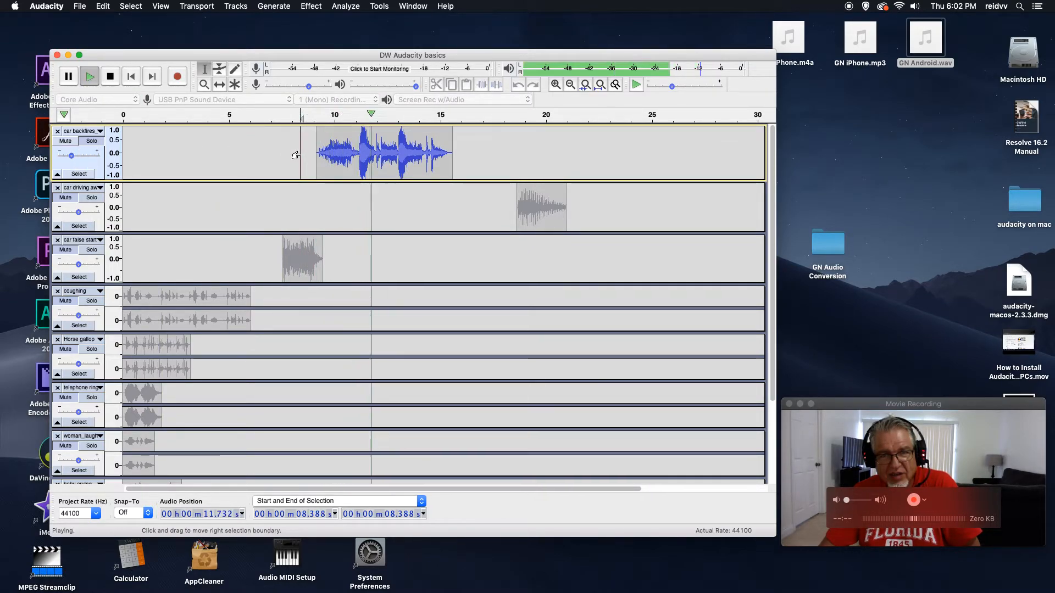
key(space)
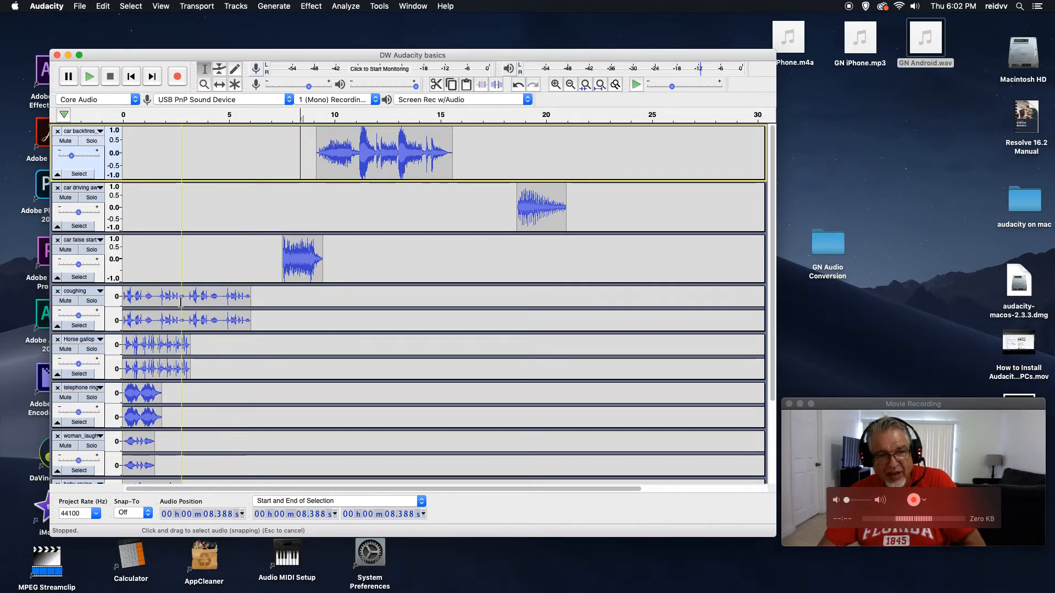
- Solo the car backfires, car driving away and car false start tracks together and play them from about 6.6 s
click(92, 142)
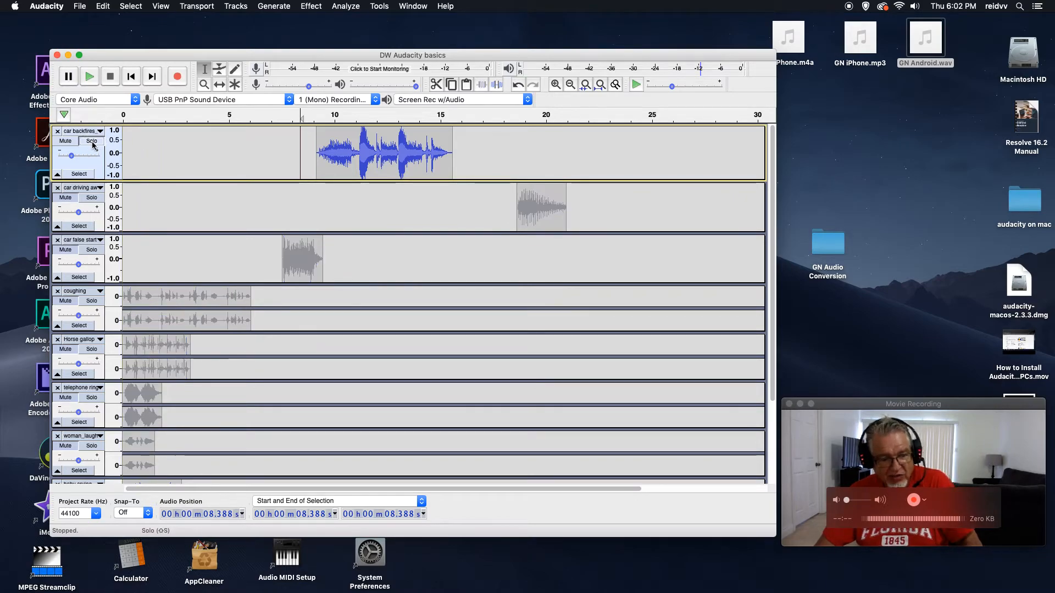
shift+click(91, 197)
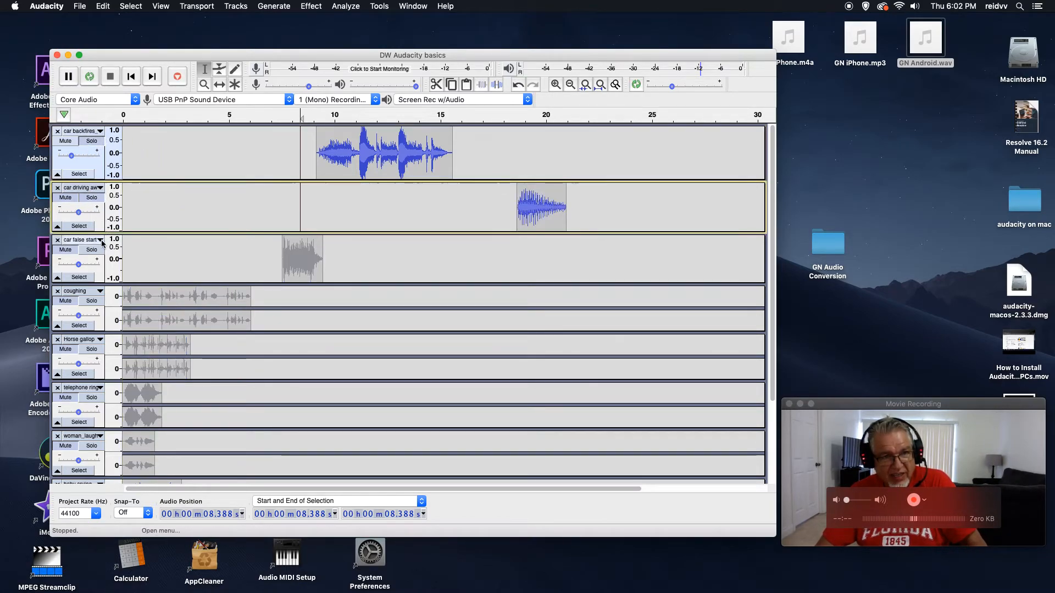
shift+click(98, 250)
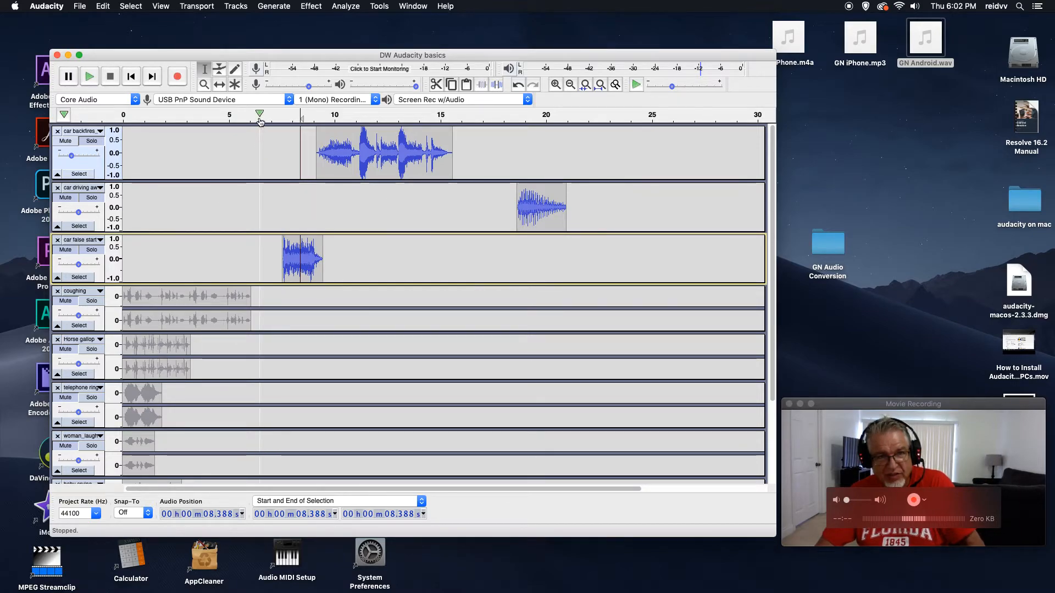
click(262, 134)
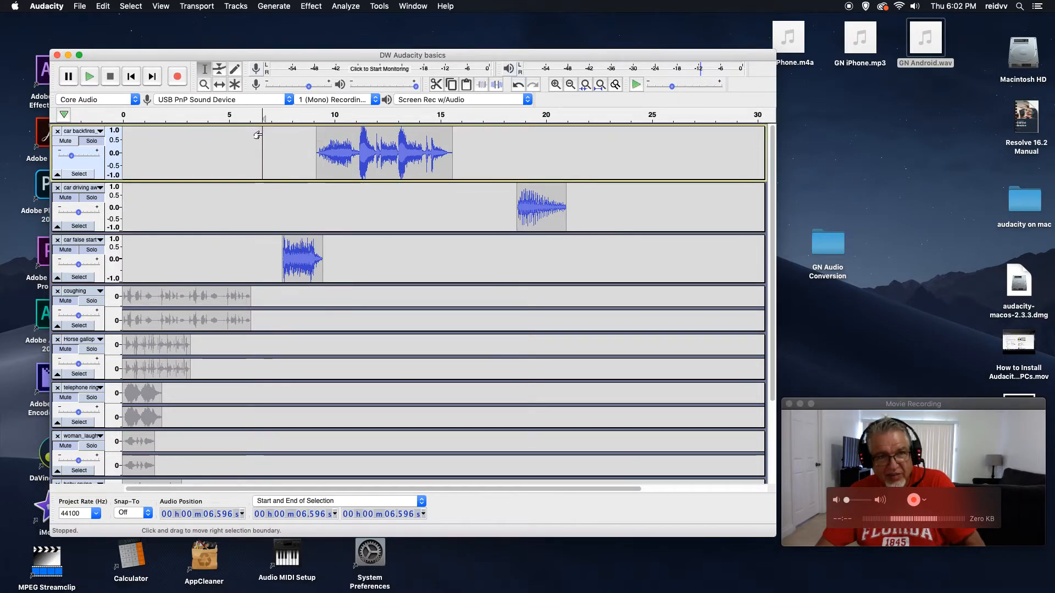
key(space)
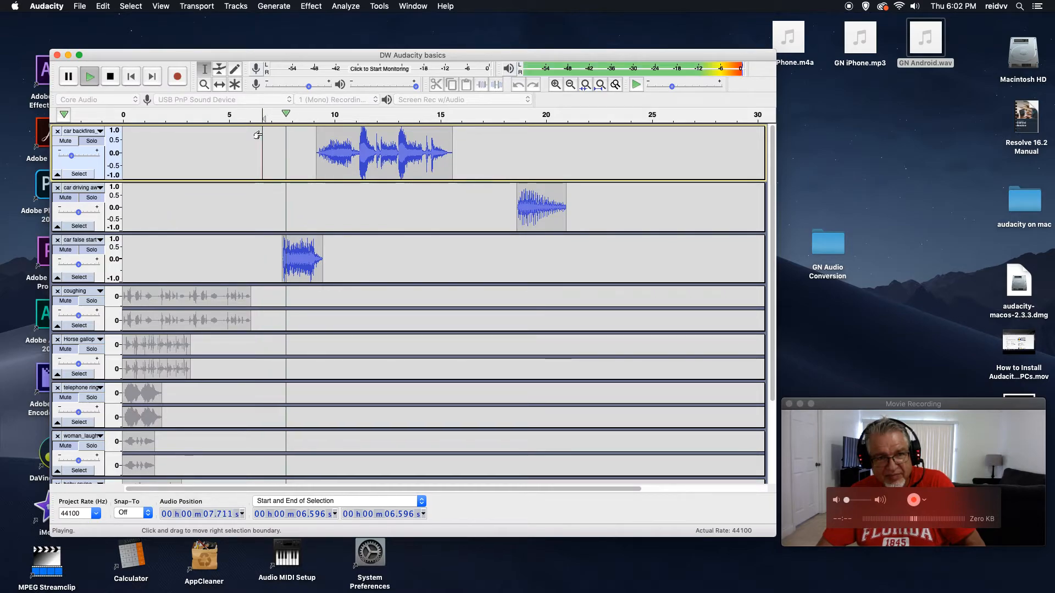
key(space)
- Lower the car false start track's gain and replay the three soloed car tracks
drag(78, 264, 61, 269)
key(space)
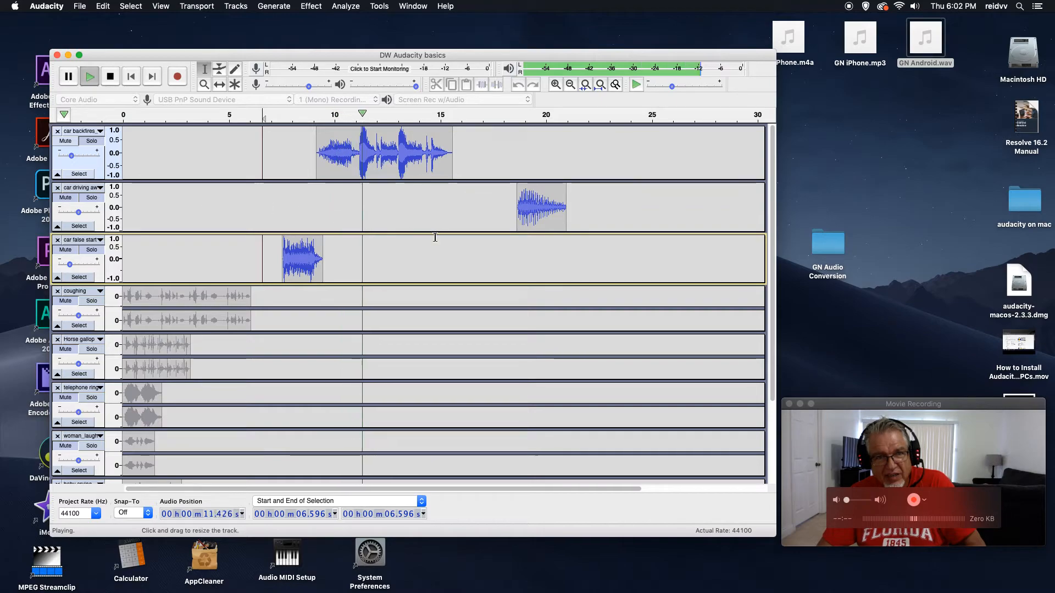
key(space)
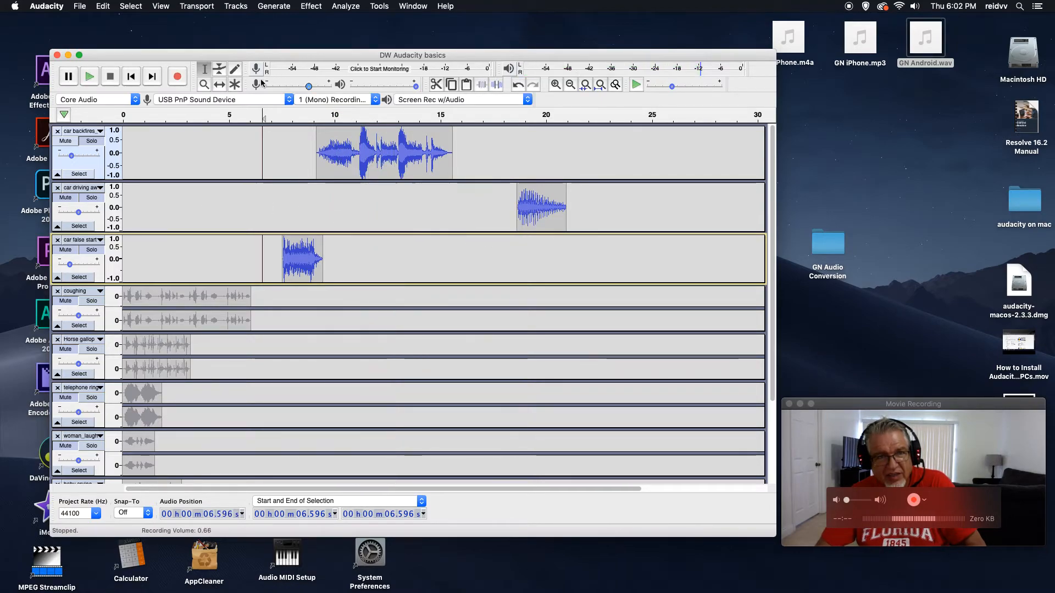
- Shift the car driving away clip earlier to about 16.3 s and play the soloed tracks from about 13.4 s
click(219, 84)
drag(556, 215, 505, 214)
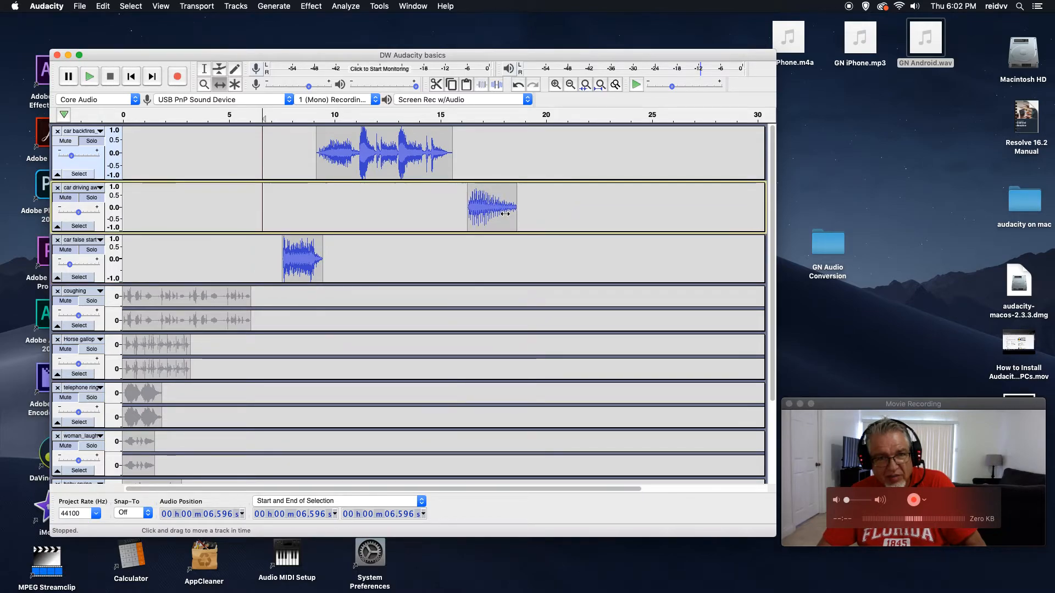
click(203, 70)
click(406, 192)
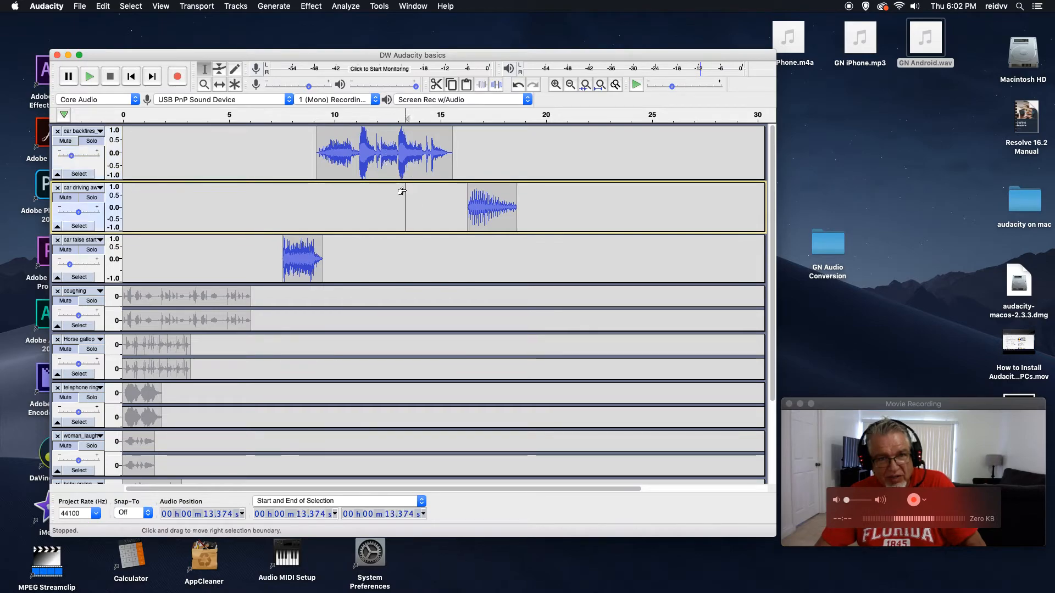
key(space)
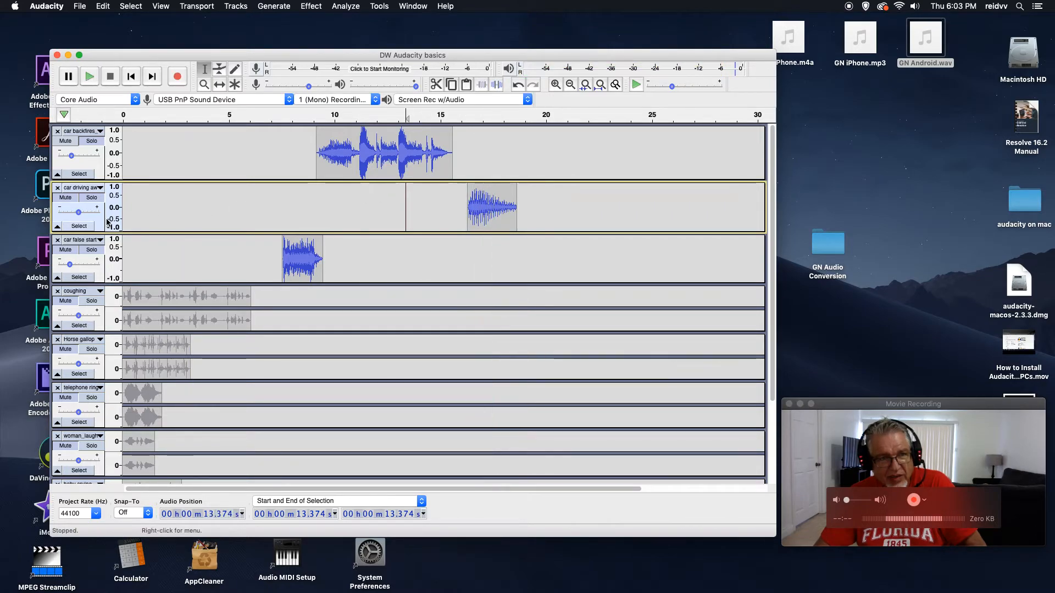
- Lower the car driving away track's gain to about -12 dB and play the soloed tracks from about 13.4 s
drag(80, 215, 67, 217)
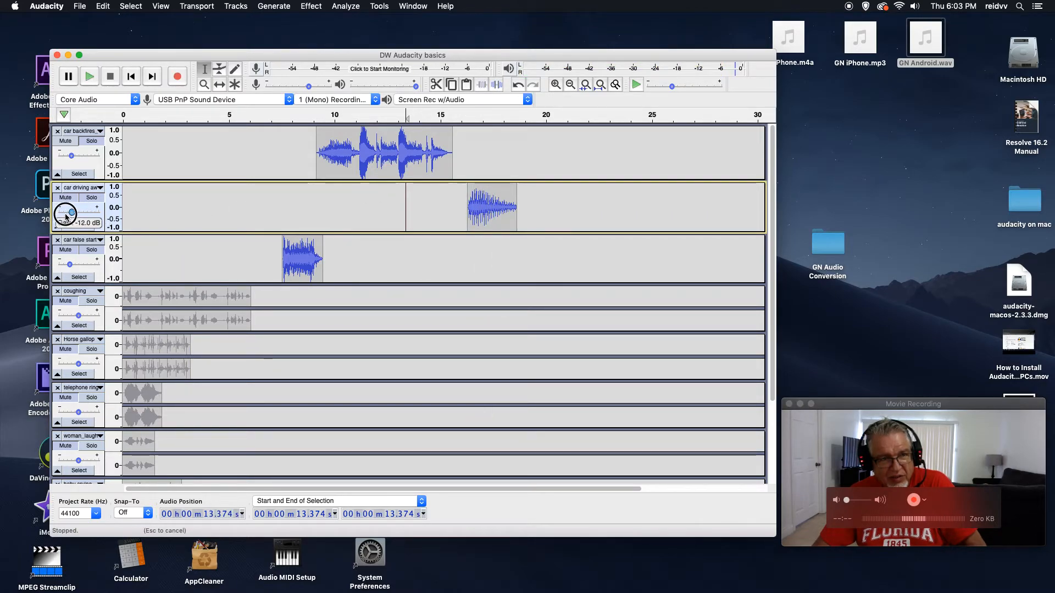
key(space)
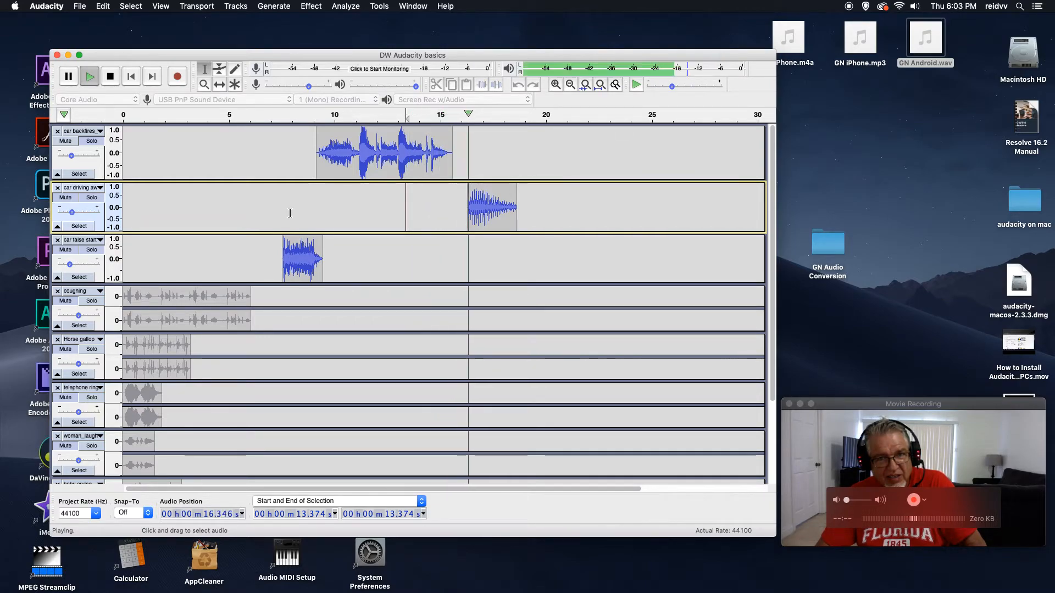
key(space)
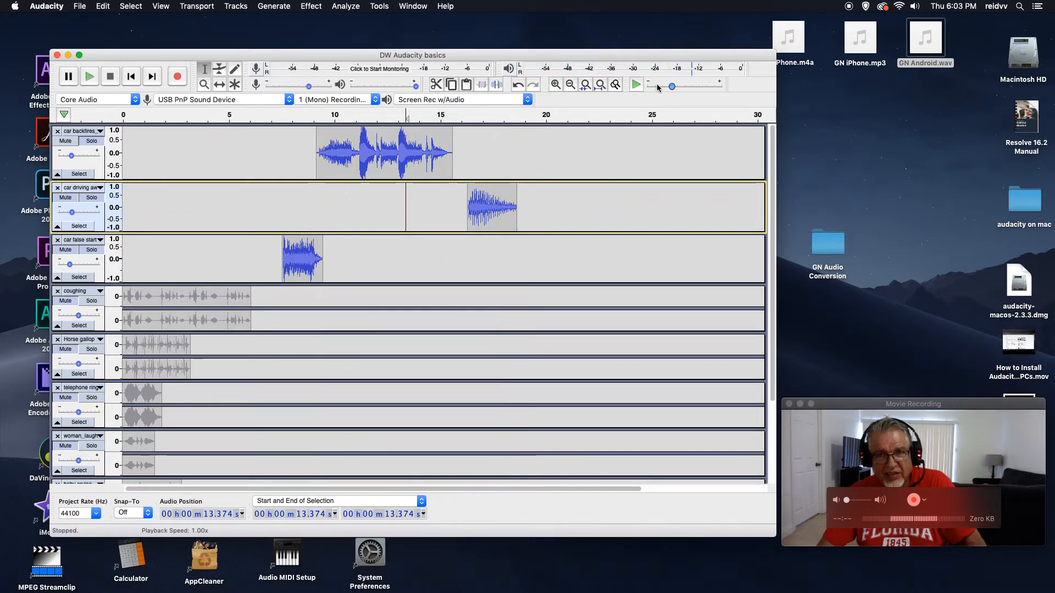
- Reduce the car driving away track's gain slightly further and replay the soloed tracks from about 15.6 s
click(72, 214)
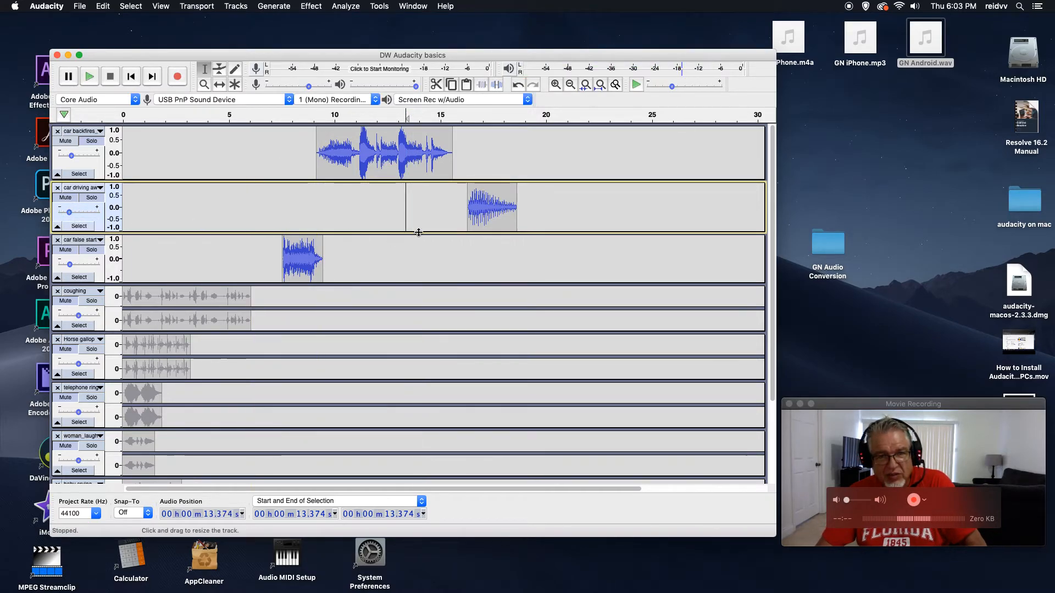
click(453, 212)
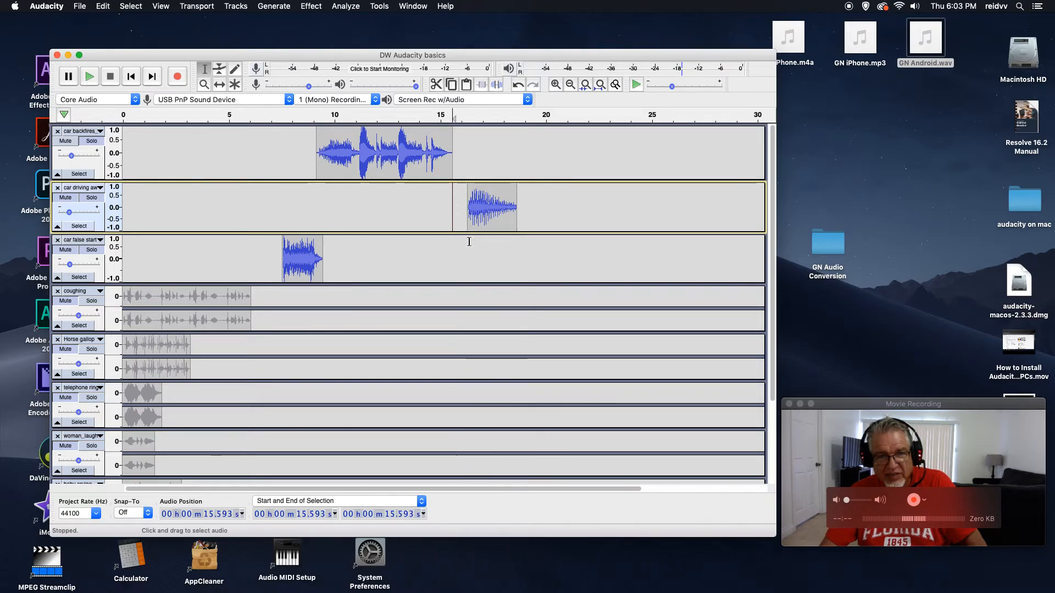
key(space)
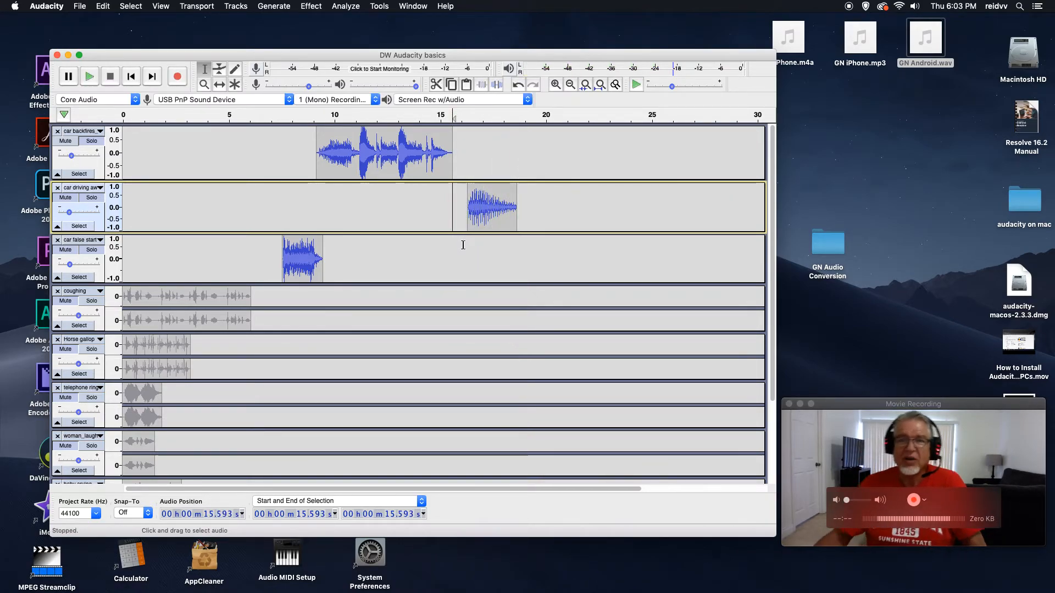
- Fit all tracks vertically in the window and enlarge the height of the car backfires track
key(super+shift+f)
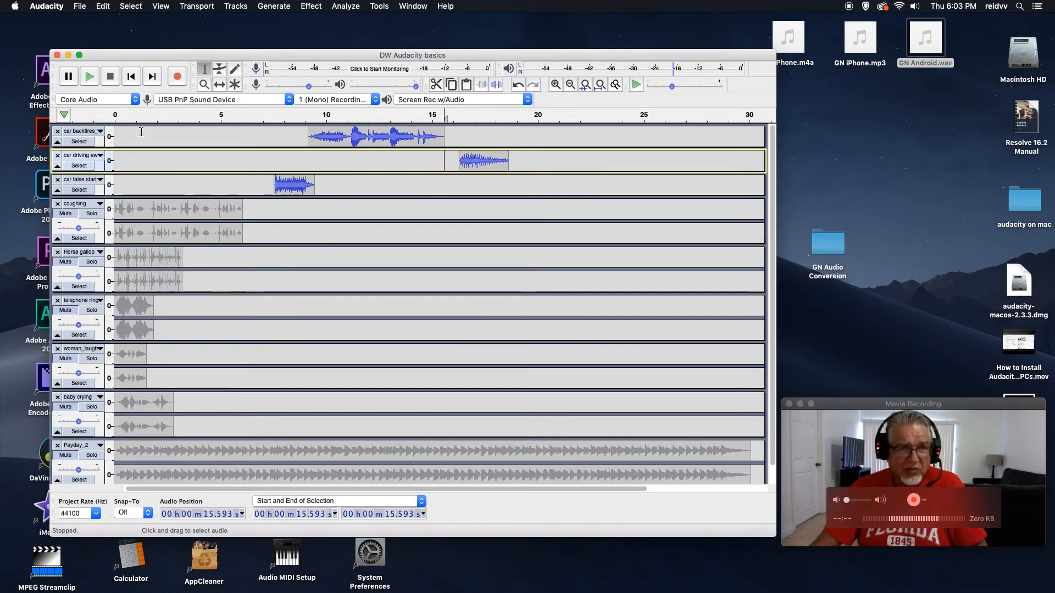
drag(142, 148, 138, 230)
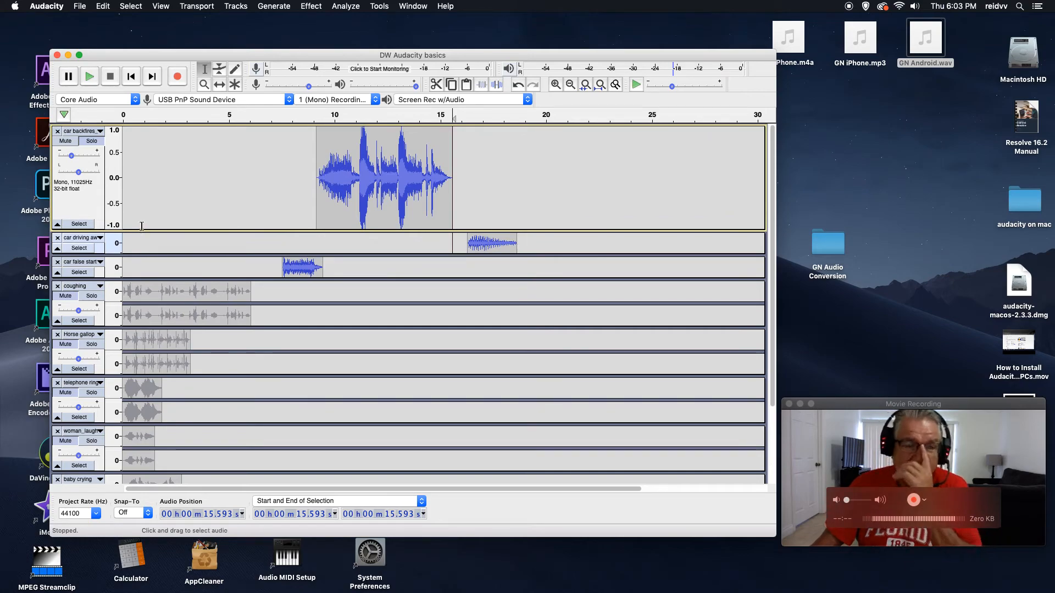
- Select the whole car backfires clip, and clear the selection by placing the cursor at about 8.9 s
double_click(330, 217)
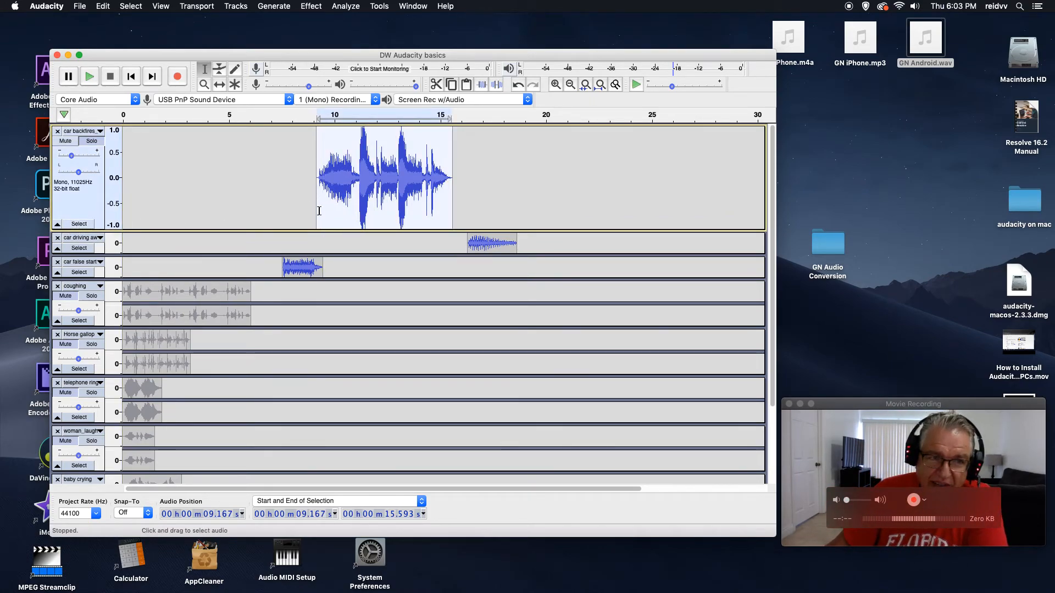
click(87, 225)
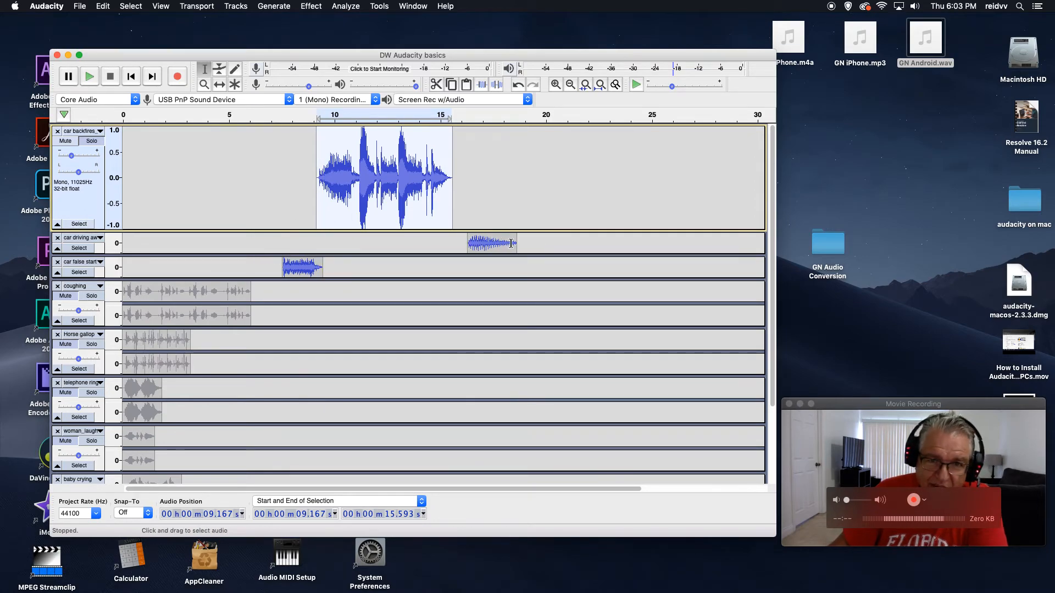
click(80, 249)
click(80, 223)
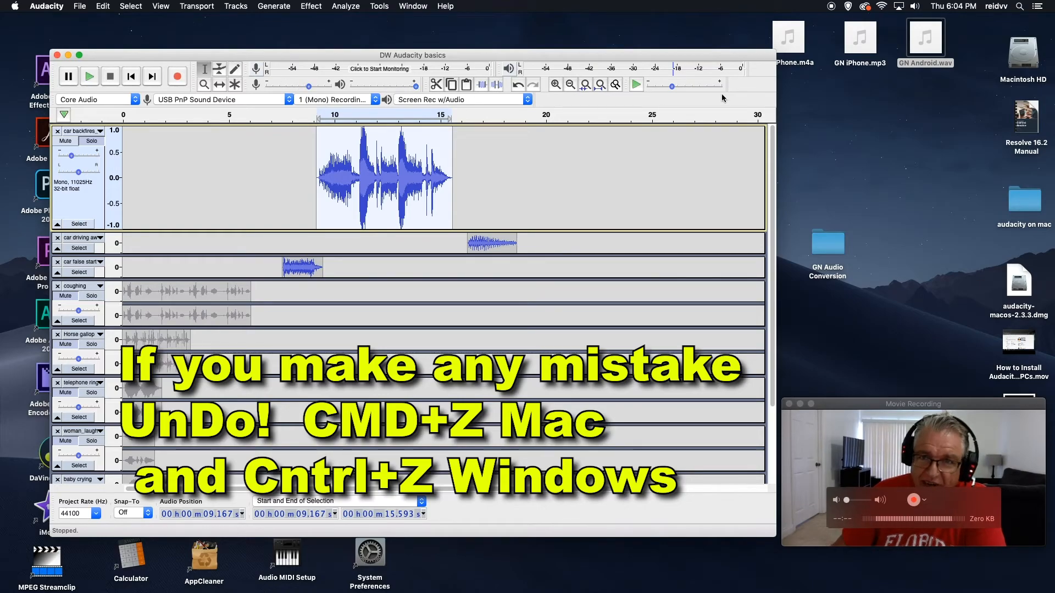
click(310, 188)
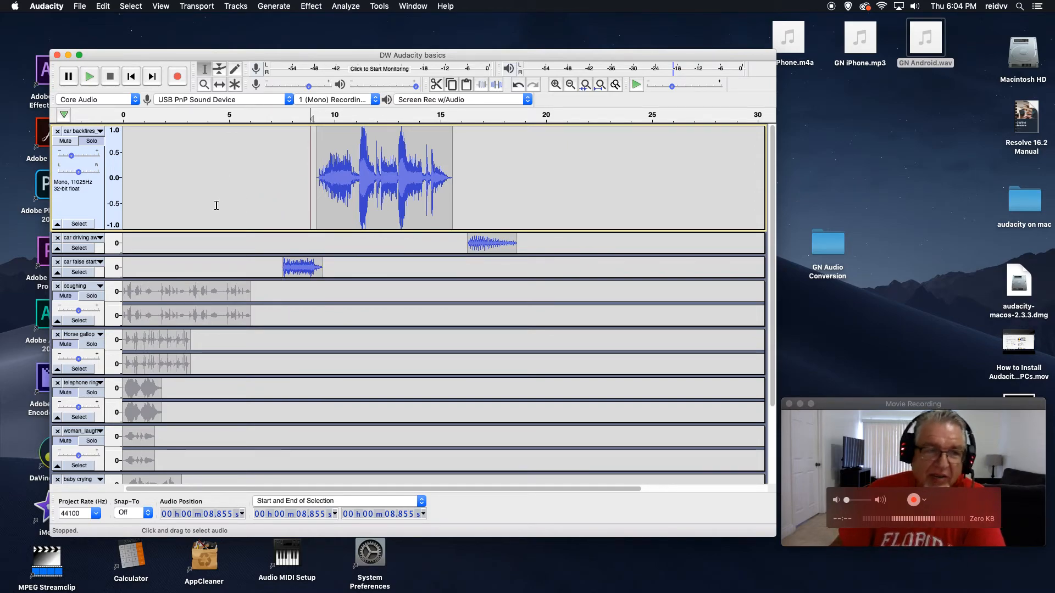
- Display the car backfires track as Waveform (dB), as Spectrogram, and return it to Waveform
click(99, 132)
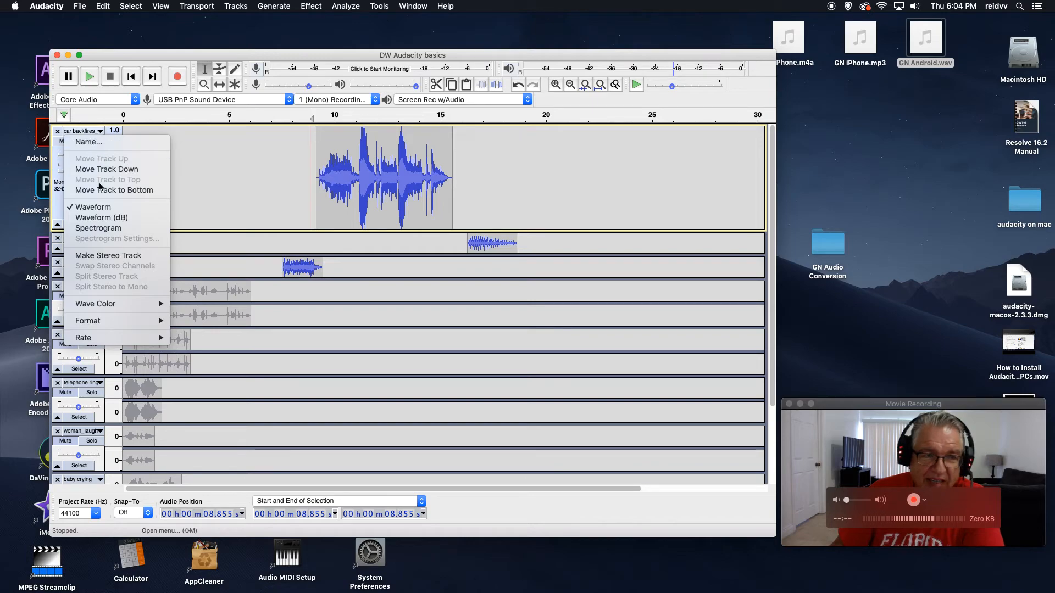
click(99, 219)
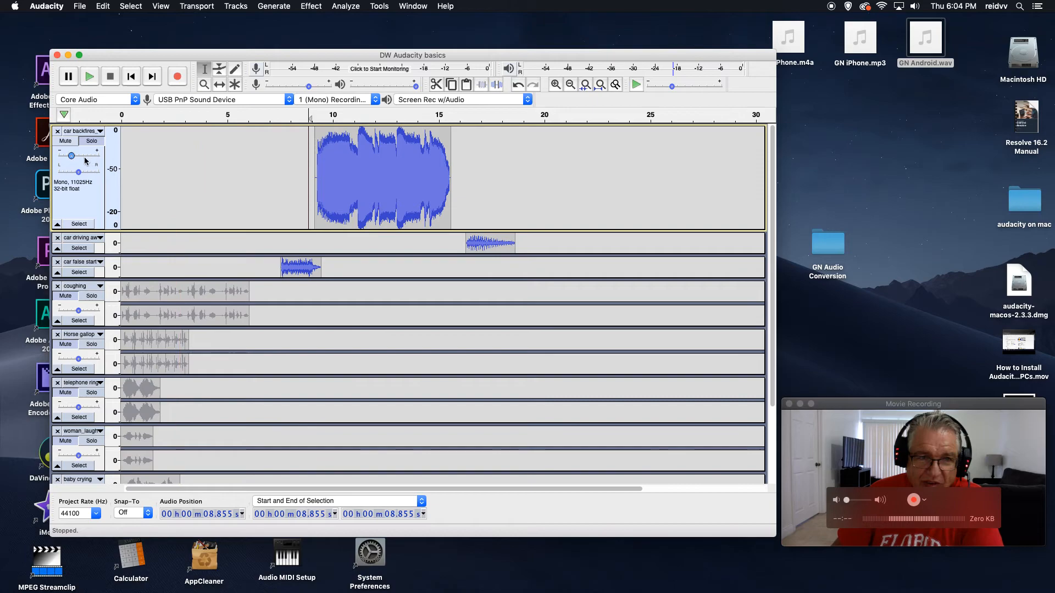
click(99, 132)
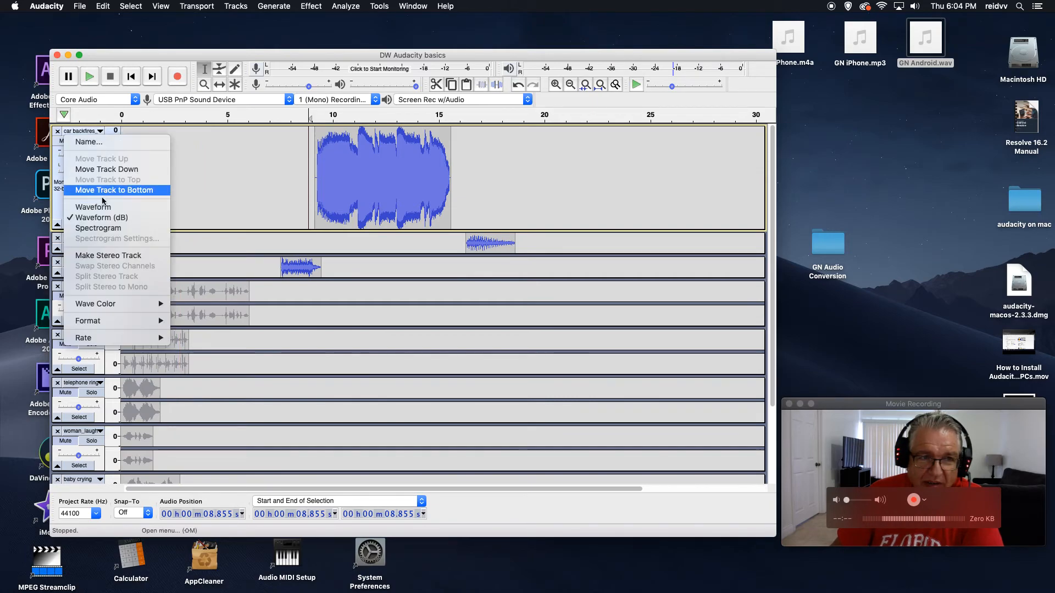
click(103, 228)
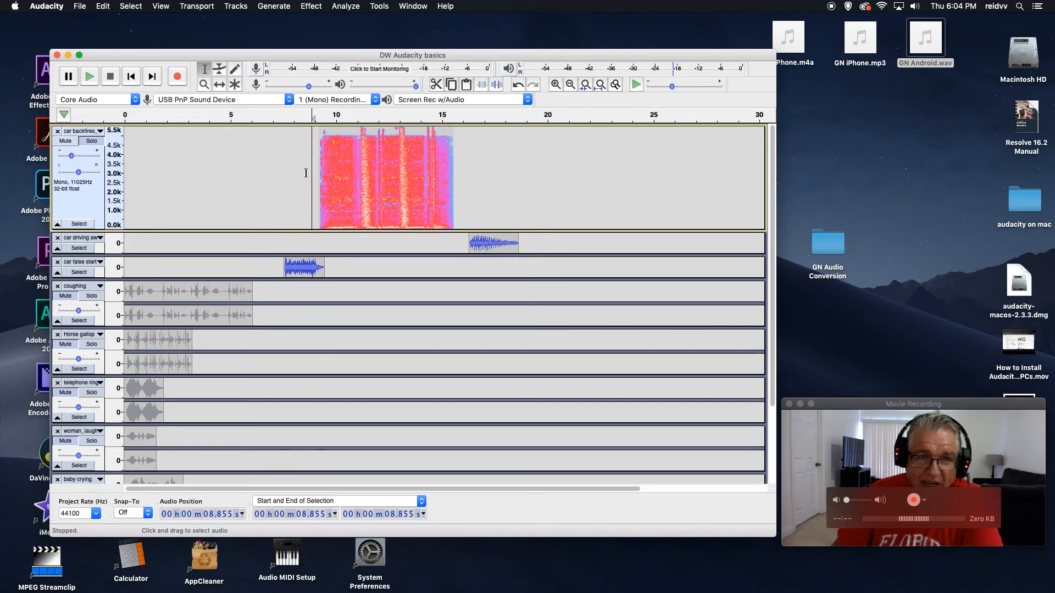
click(99, 131)
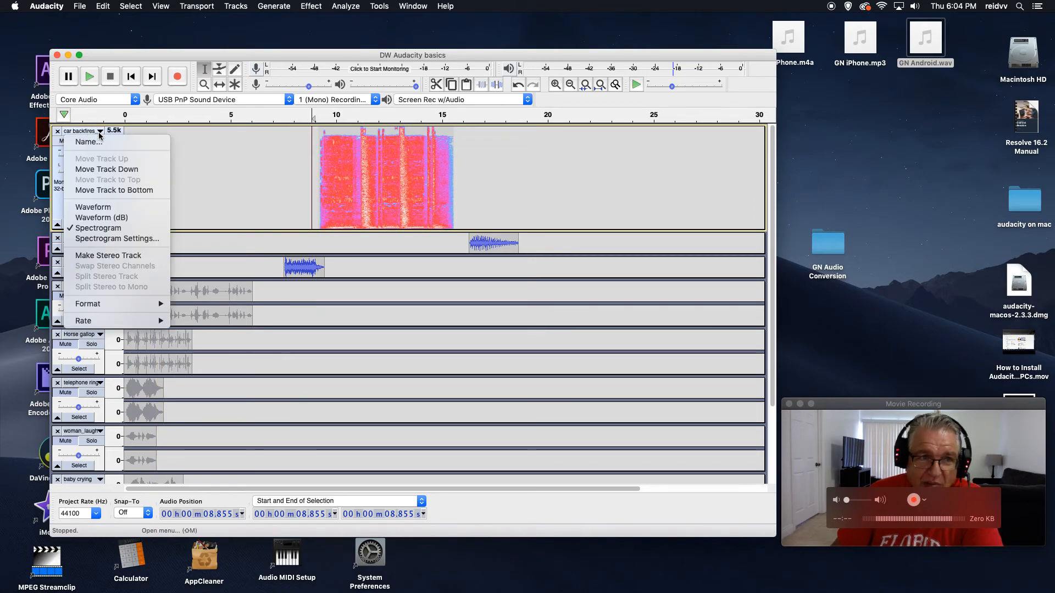
click(110, 209)
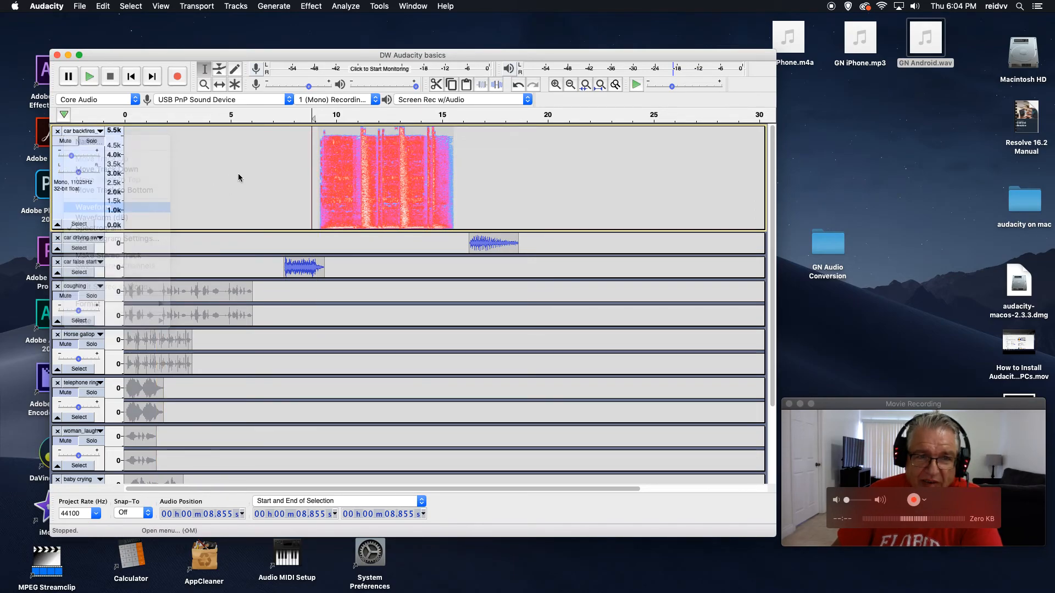
click(88, 132)
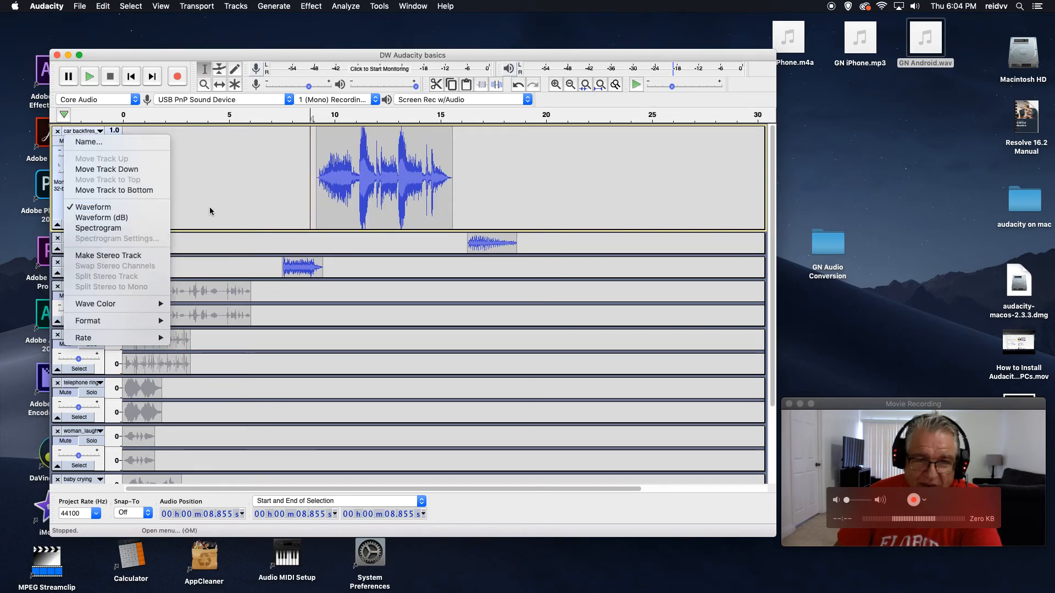
click(227, 204)
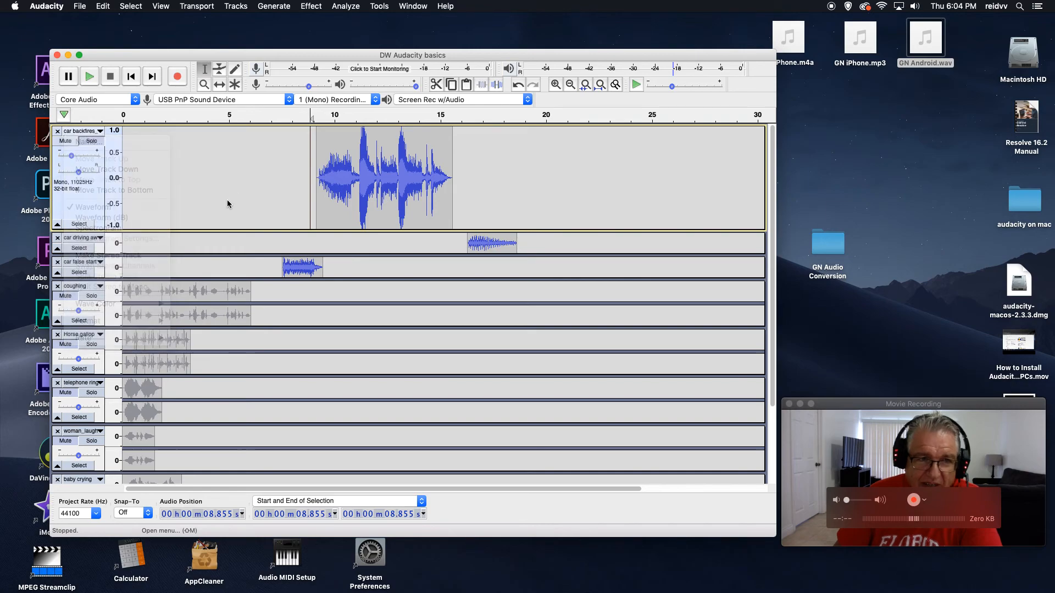
click(100, 131)
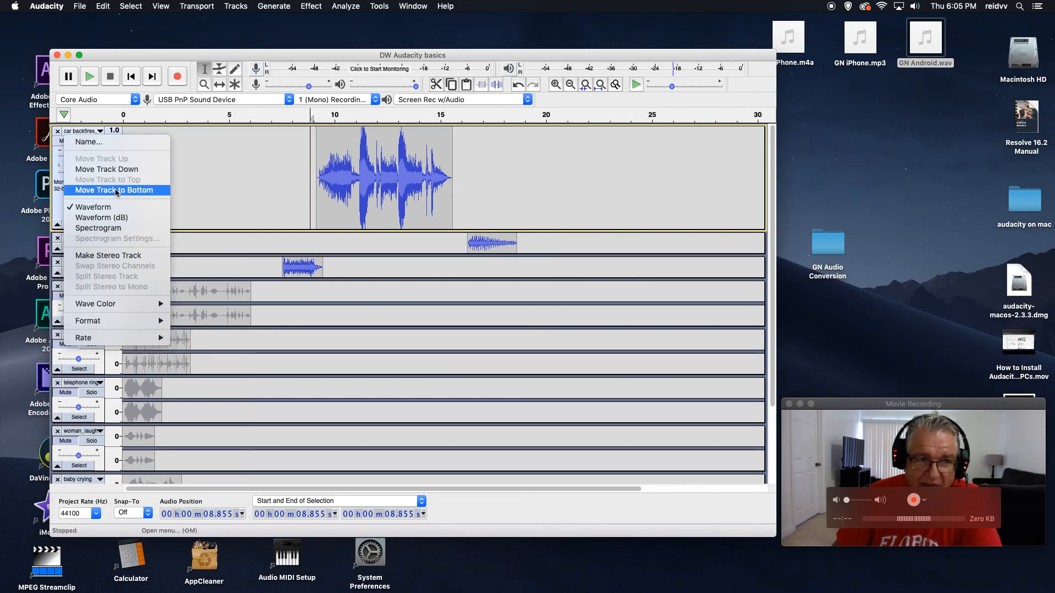
click(93, 207)
- Compare the Waveform (dB) display of the car backfires track once more and restore its Waveform display
click(100, 132)
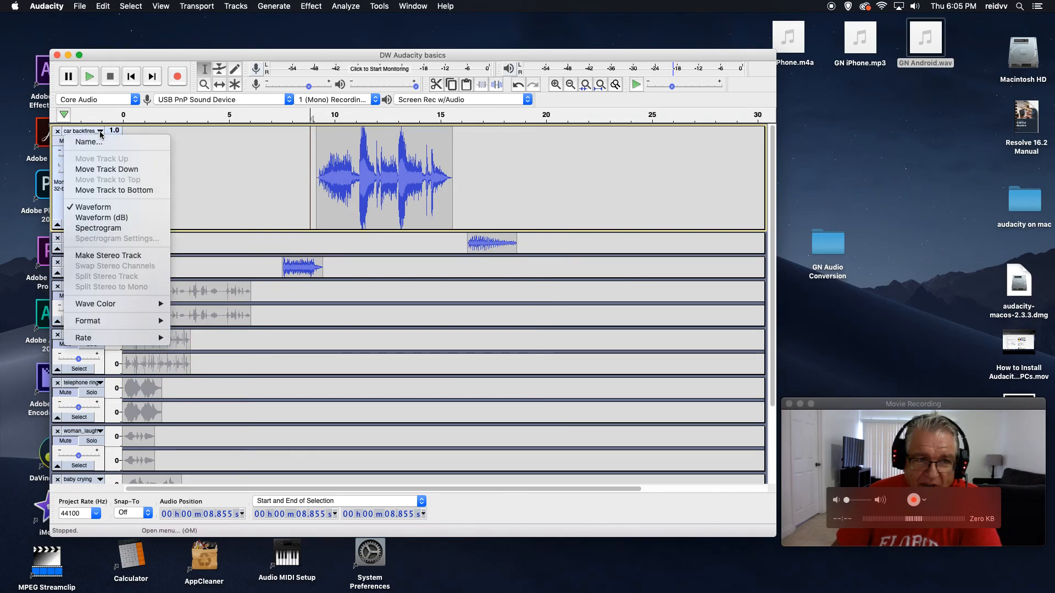
click(116, 218)
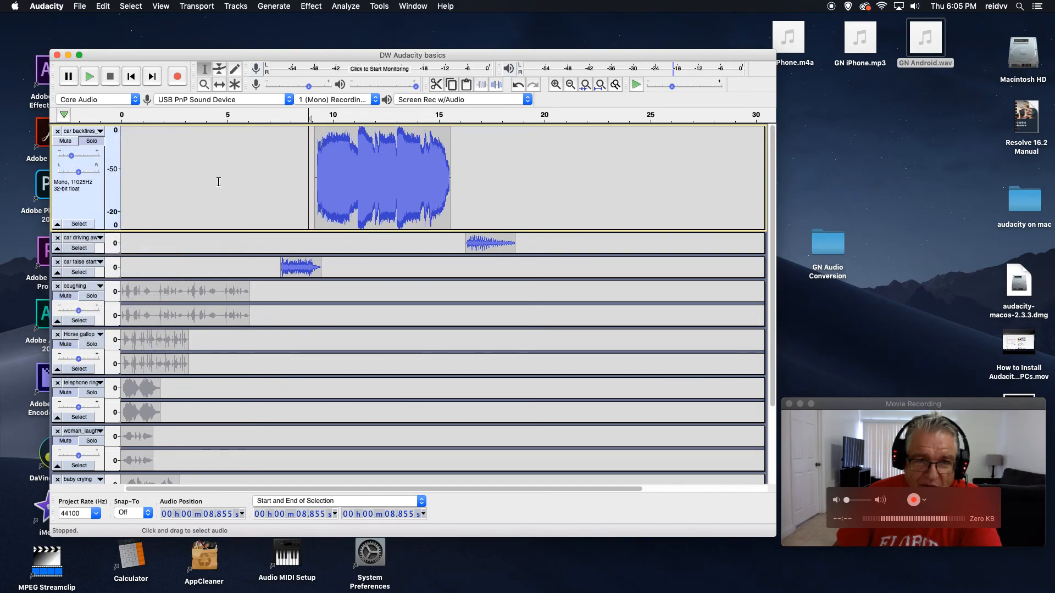
click(100, 132)
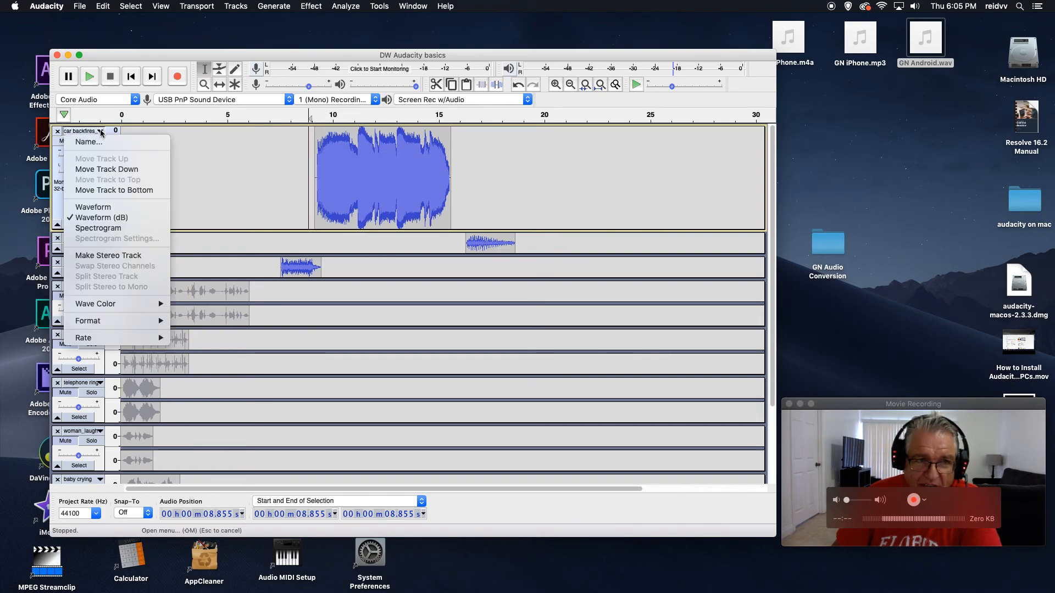
click(93, 207)
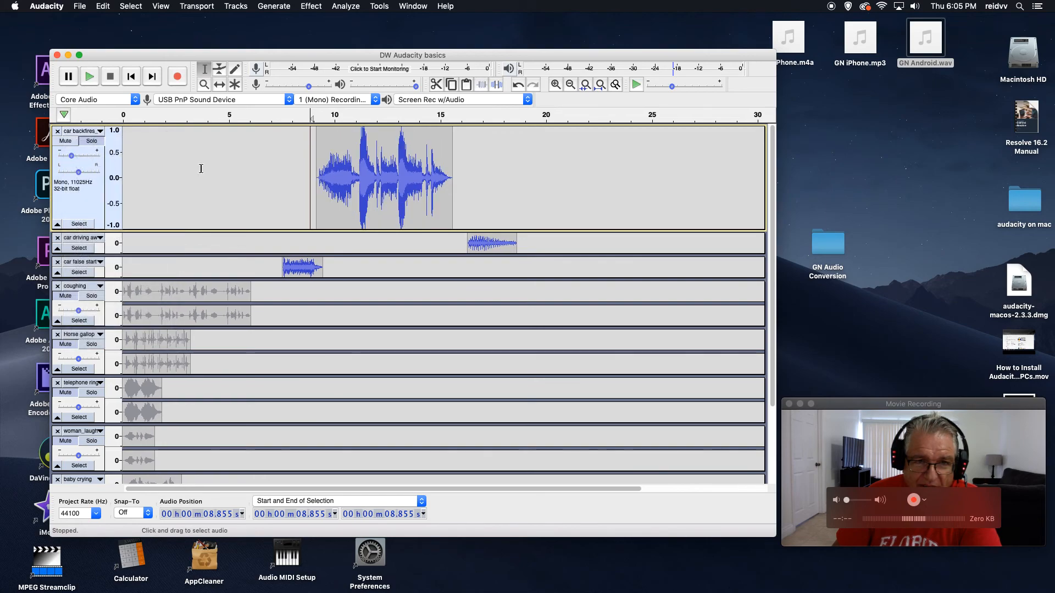